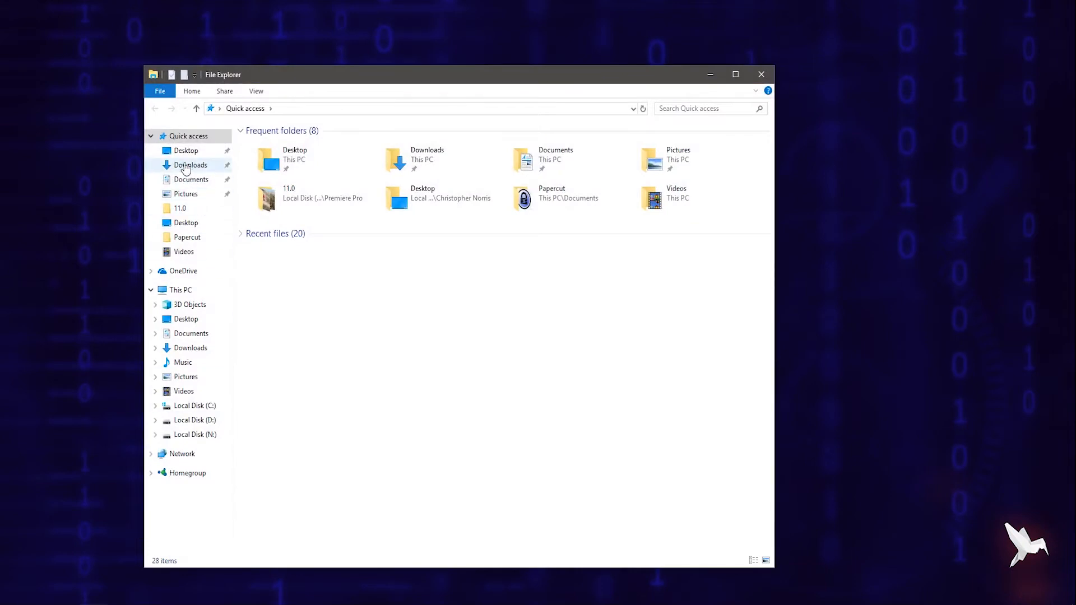
Run the OBS-Studio-21.0.1-Full-Installer from the Downloads folder and continue past the setup welcome page
{"action": "left_click", "coordinate": [186, 166]}
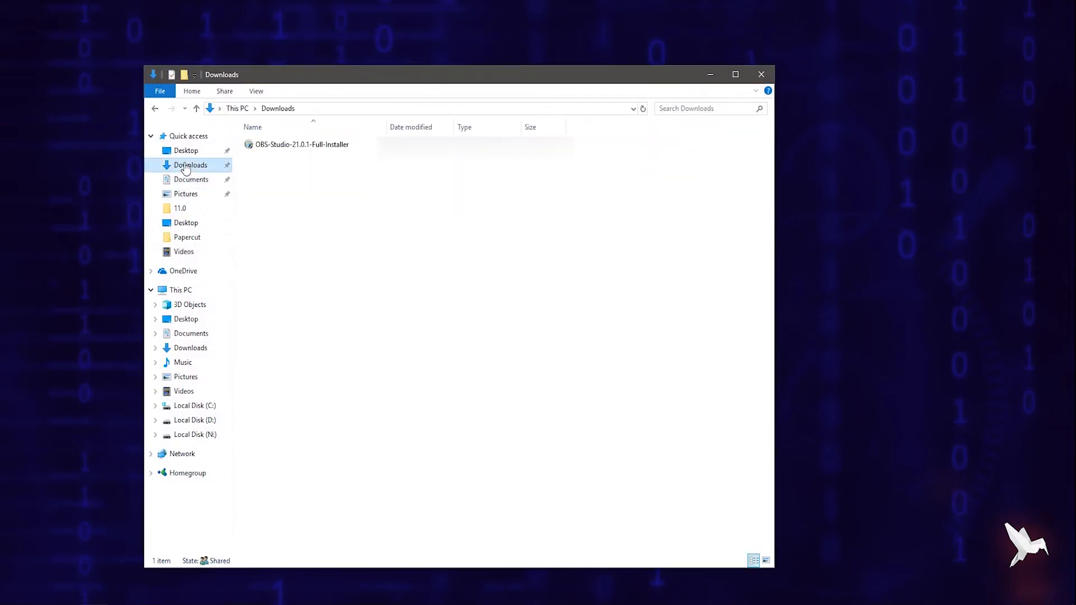
{"action": "left_click", "coordinate": [273, 146]}
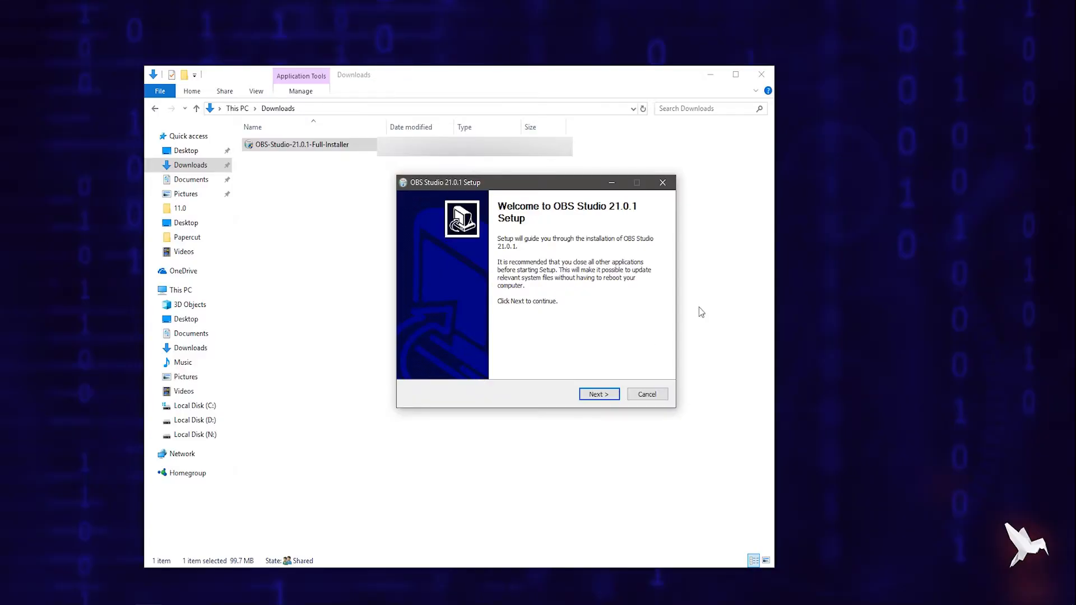
{"action": "left_click", "coordinate": [763, 75]}
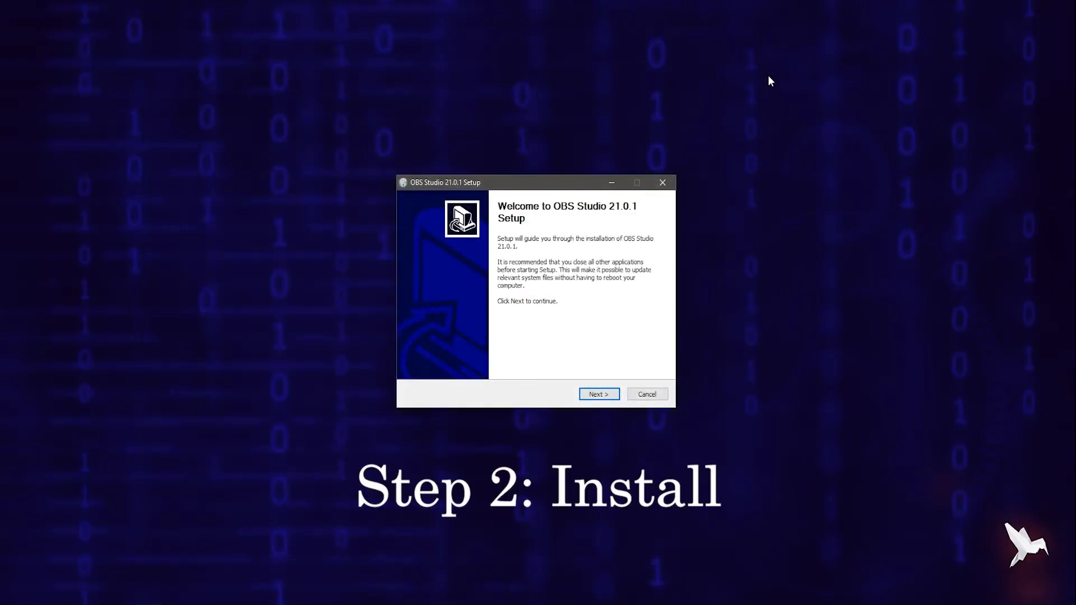
{"action": "left_click", "coordinate": [590, 394]}
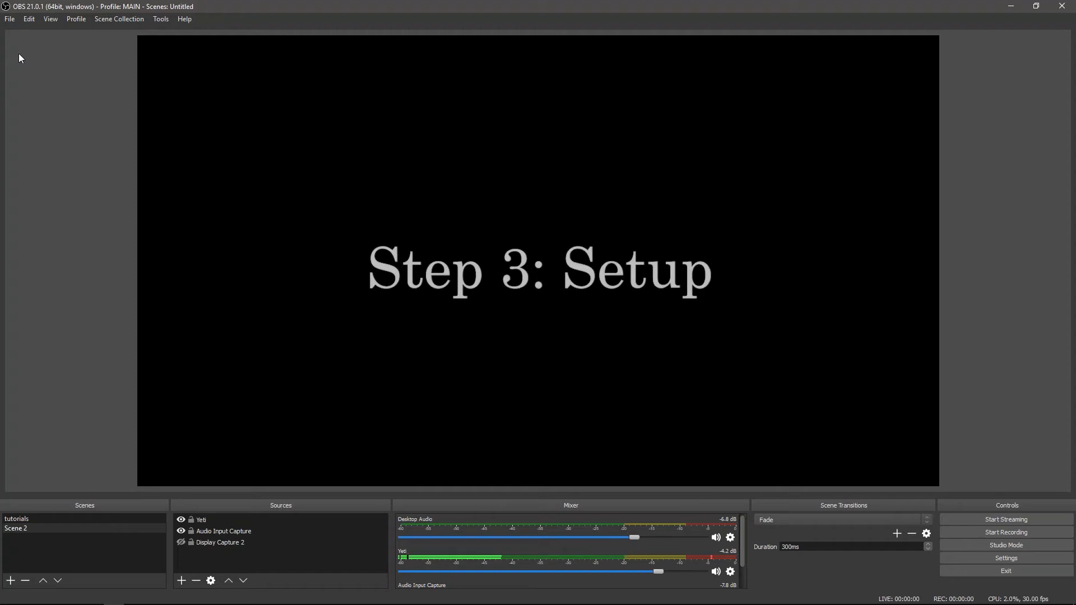
Open the OBS settings and move the dialog higher on the screen
{"action": "left_click", "coordinate": [10, 20]}
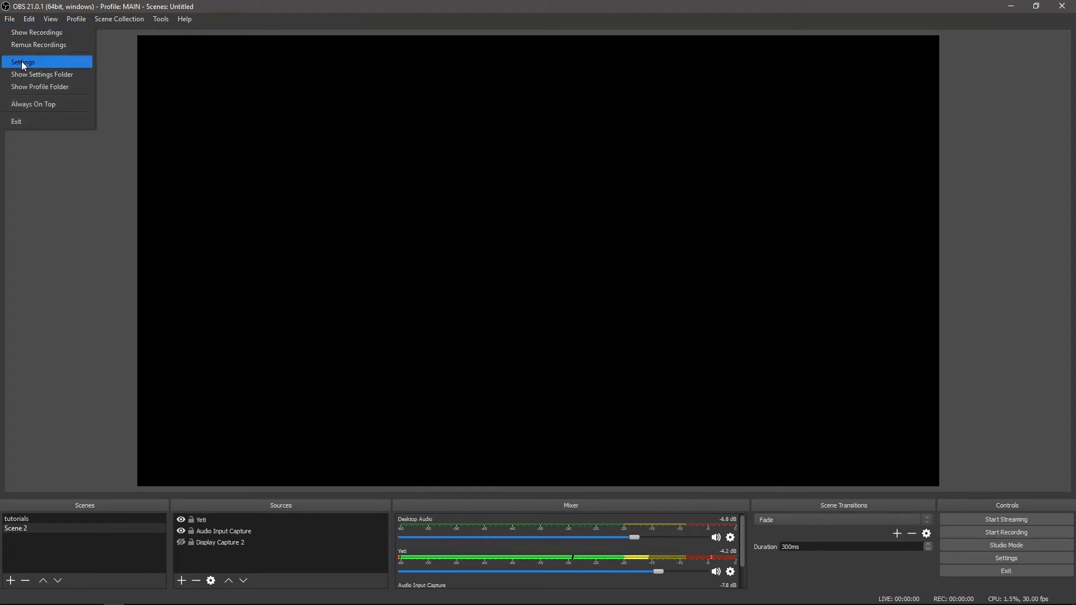
{"action": "left_click", "coordinate": [22, 61]}
{"action": "left_click_drag", "start_coordinate": [479, 96], "coordinate": [483, 59]}
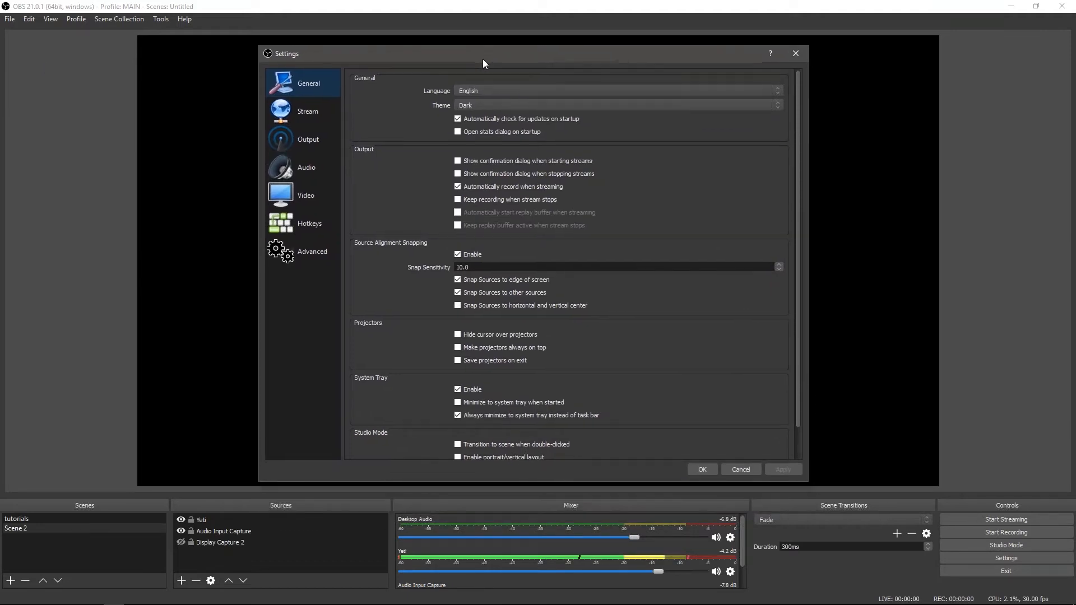
Try the Default interface theme and switch back to the Dark theme
{"action": "left_click", "coordinate": [483, 106]}
{"action": "left_click", "coordinate": [483, 127]}
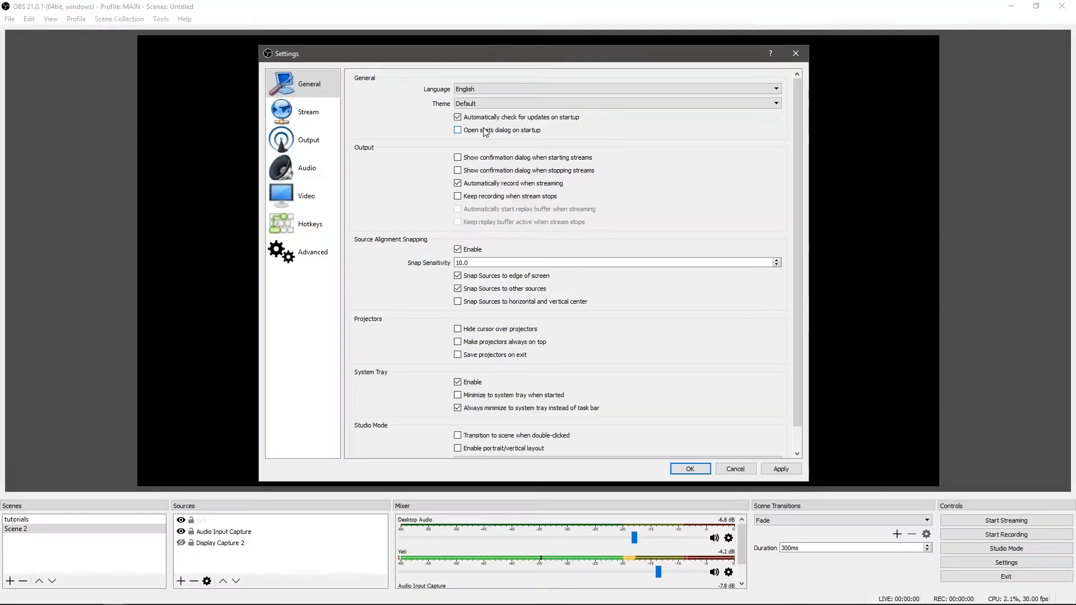
{"action": "left_click", "coordinate": [484, 103]}
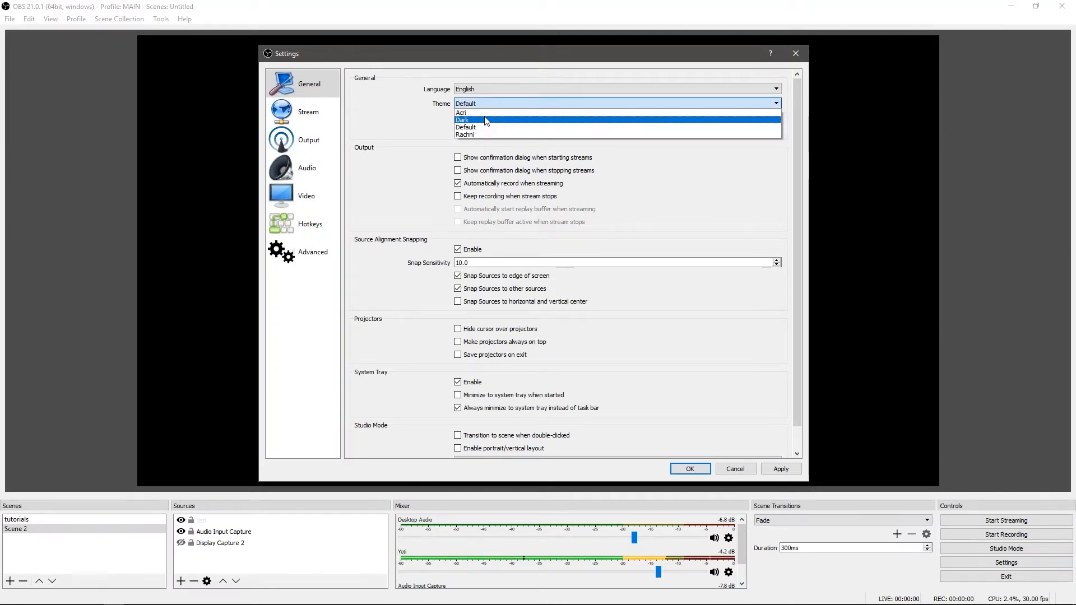
{"action": "left_click", "coordinate": [484, 116]}
Review the recording output settings, including the type, recording path and recording format
{"action": "left_click", "coordinate": [314, 143]}
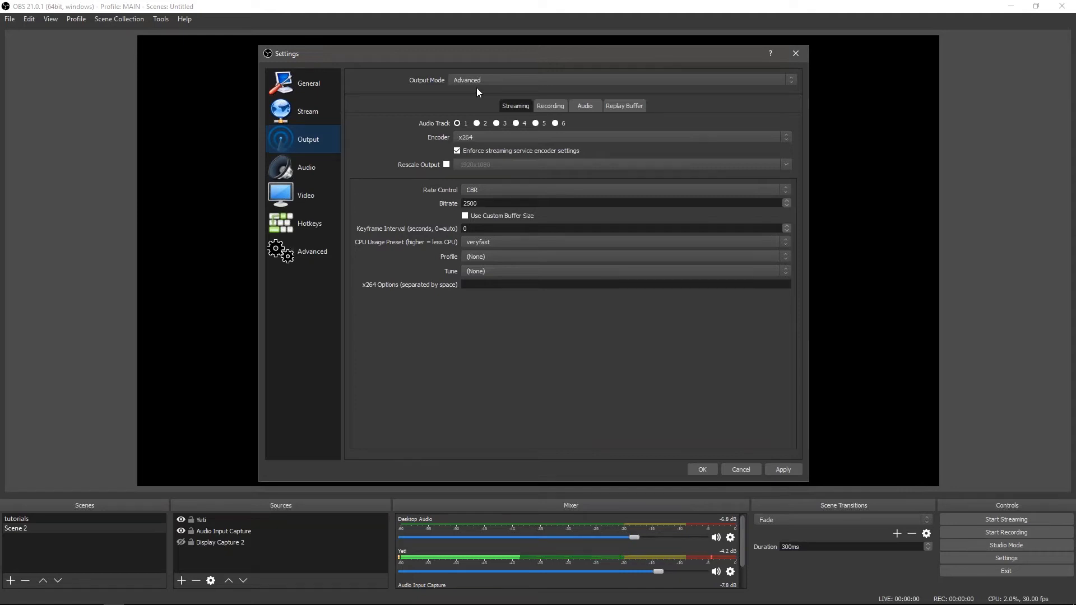
{"action": "left_click", "coordinate": [556, 107]}
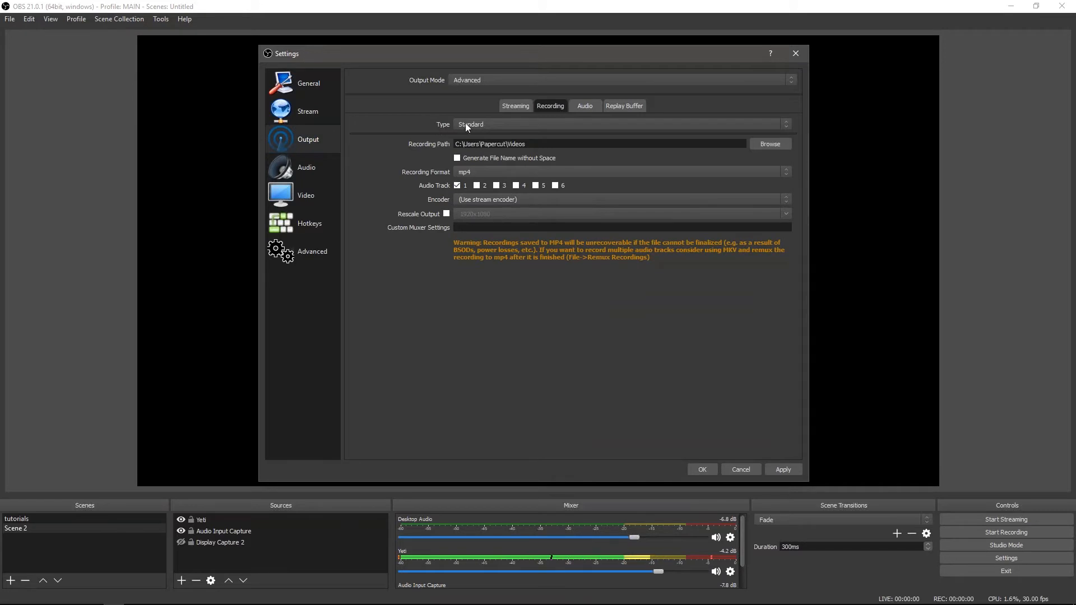
{"action": "left_click_drag", "start_coordinate": [527, 144], "coordinate": [427, 144]}
Enable output rescaling for recordings, look through the available resolutions, and disable rescaling again
{"action": "left_click", "coordinate": [447, 214]}
{"action": "left_click", "coordinate": [785, 215]}
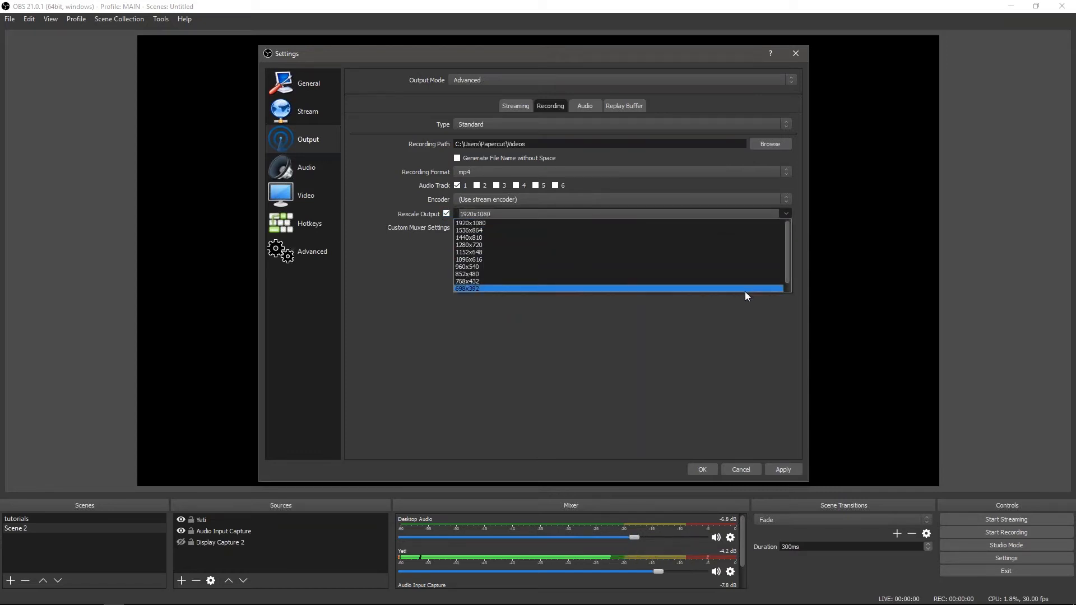
{"action": "left_click", "coordinate": [712, 333]}
{"action": "left_click", "coordinate": [447, 214]}
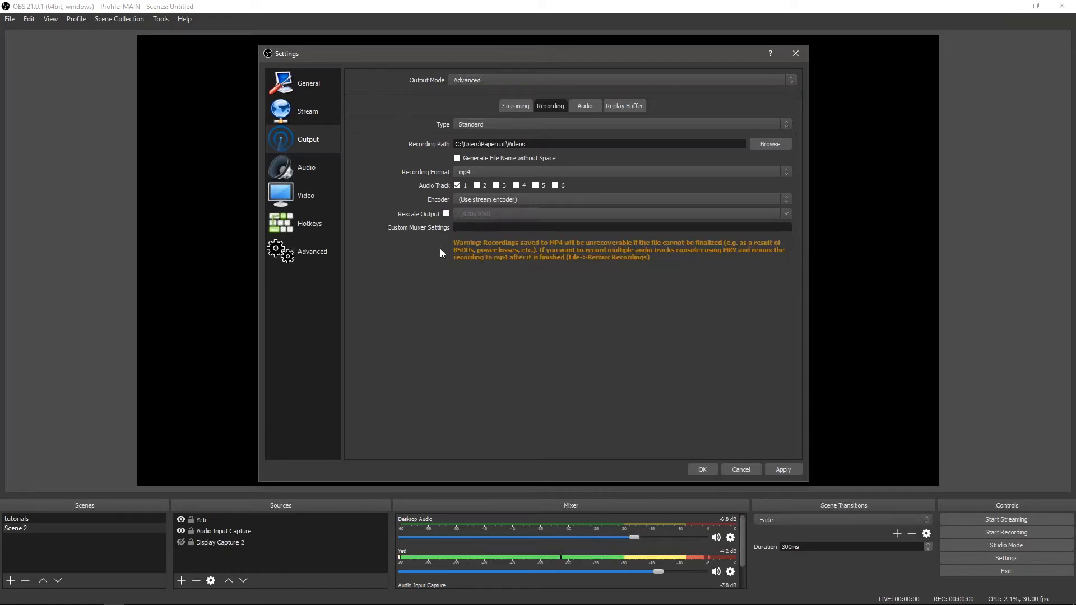
Examine the audio settings and the advanced properties of the Yeti Stereo Microphone playback device in Windows Sound
{"action": "left_click", "coordinate": [325, 176]}
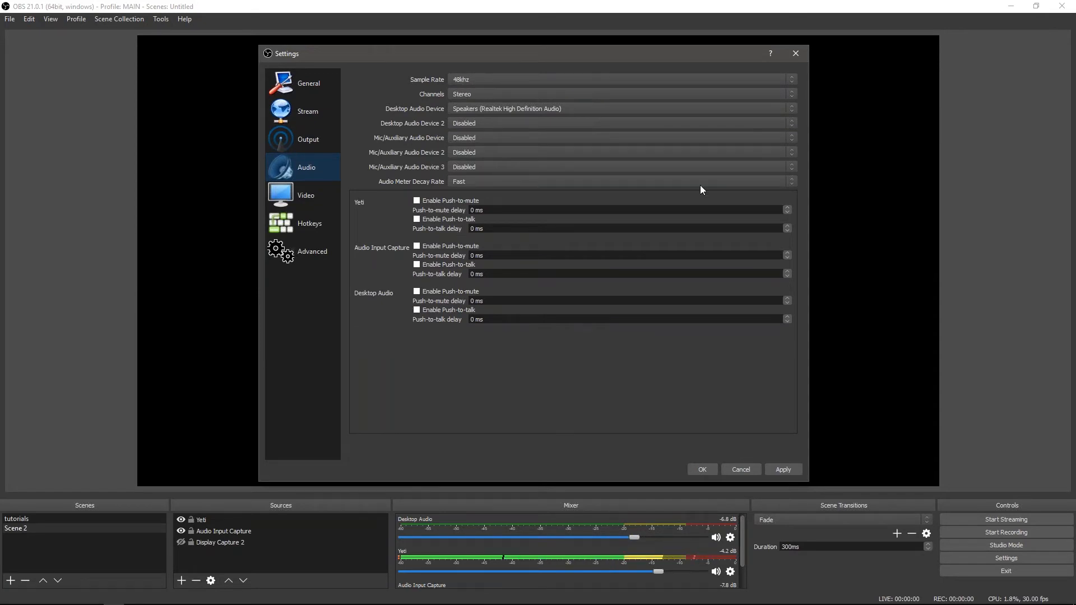
{"action": "right_click", "coordinate": [1000, 595]}
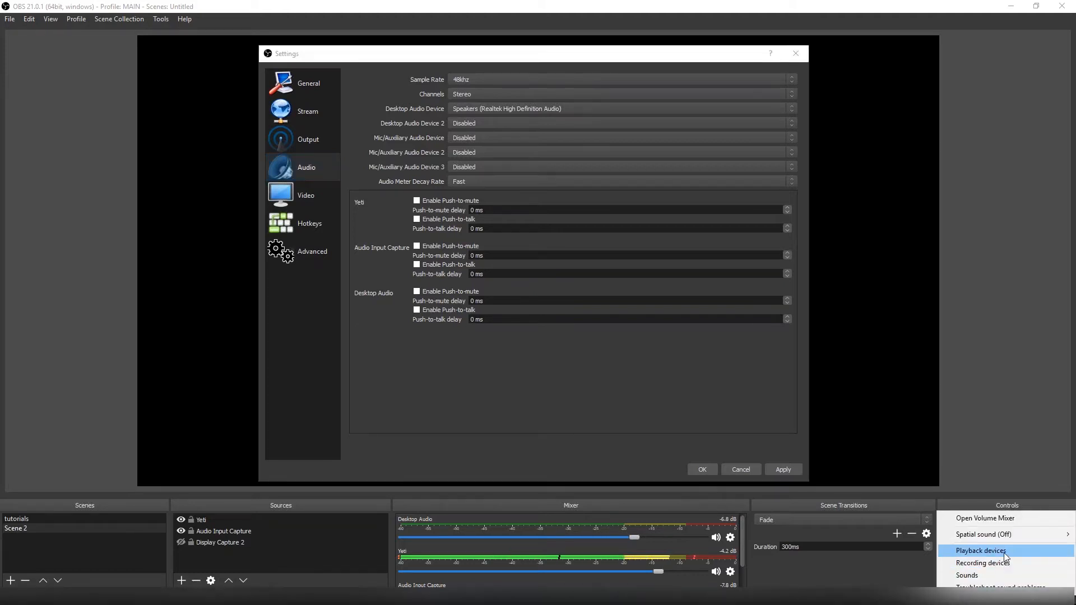
{"action": "left_click", "coordinate": [1003, 552]}
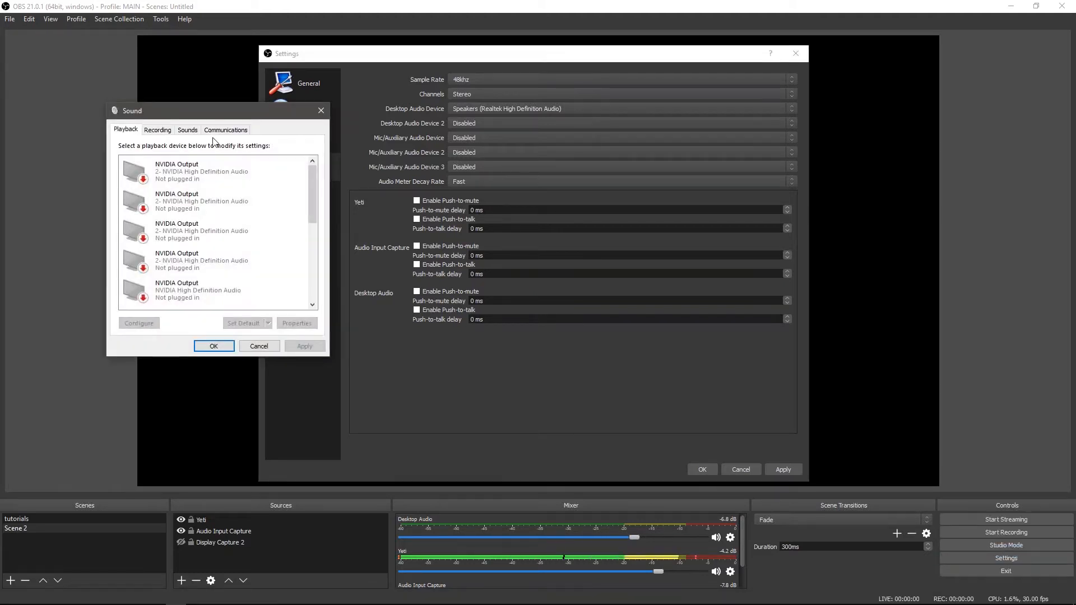
{"action": "left_click_drag", "start_coordinate": [314, 214], "coordinate": [316, 272]}
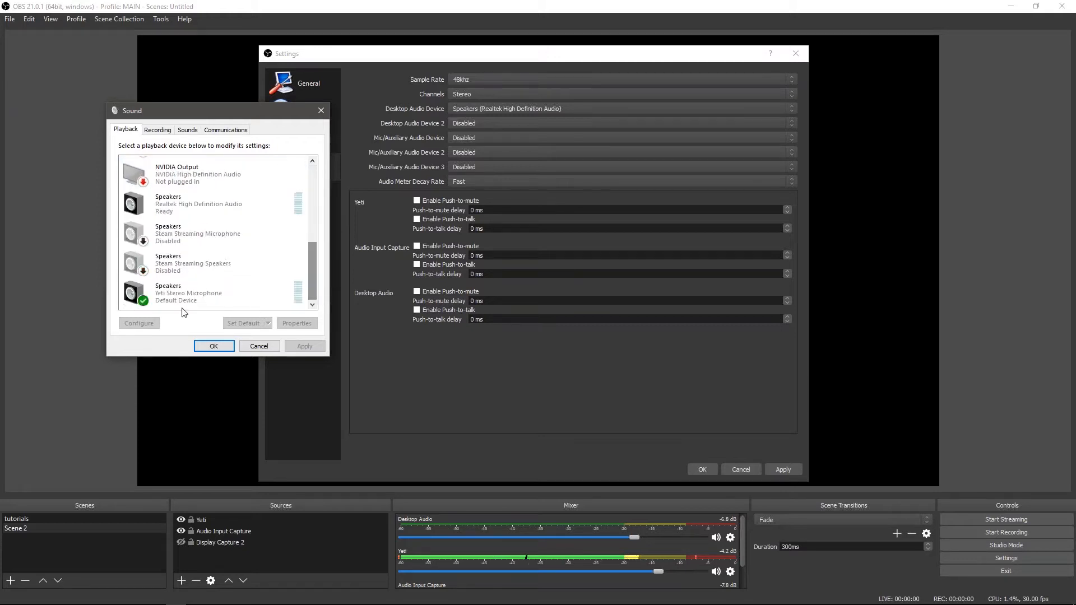
{"action": "right_click", "coordinate": [196, 301]}
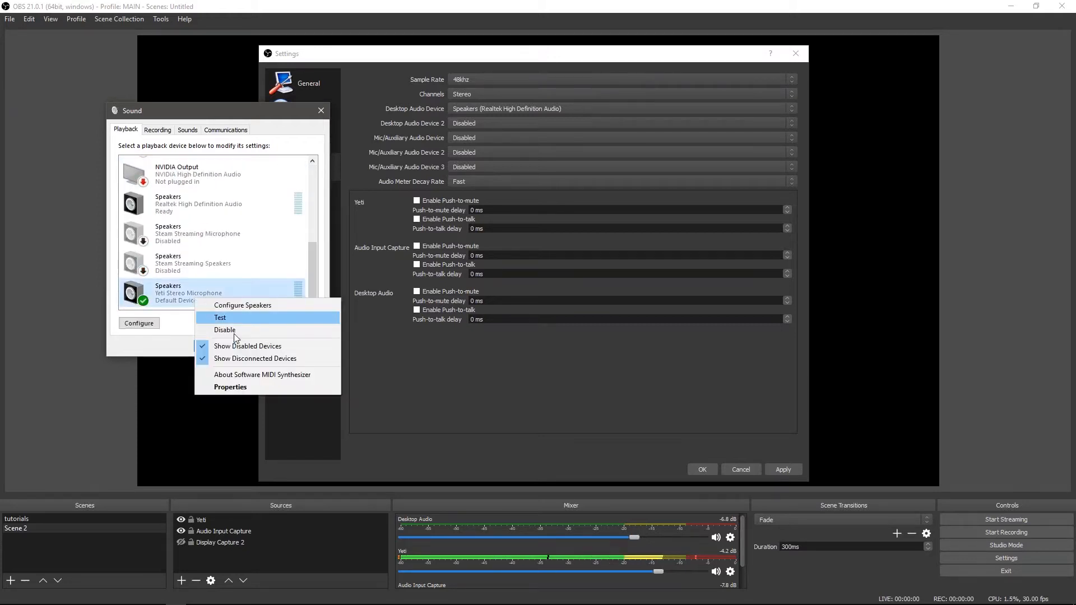
{"action": "left_click", "coordinate": [240, 387]}
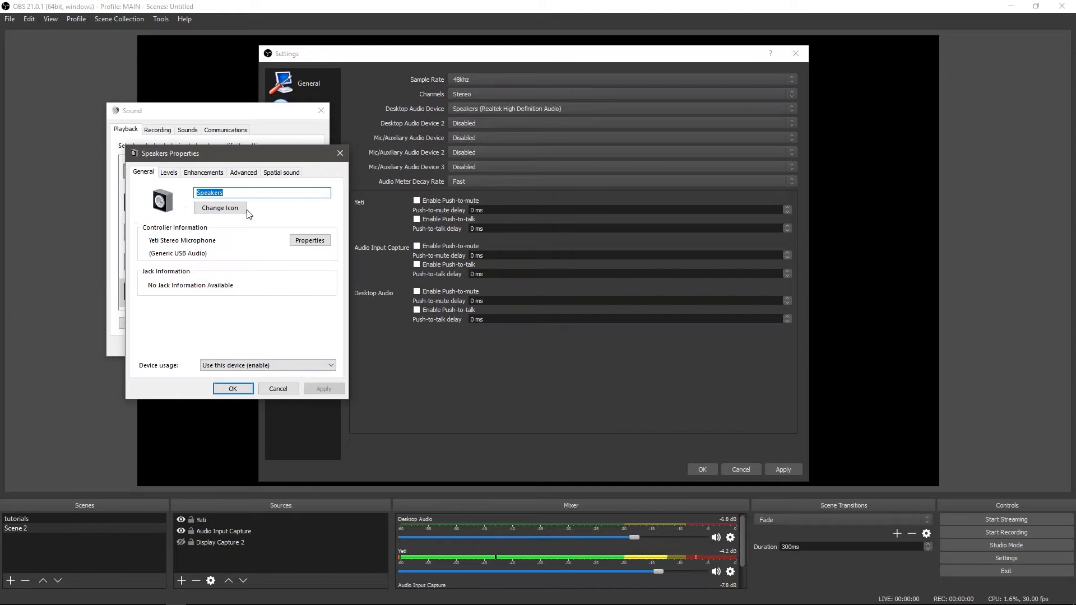
{"action": "left_click", "coordinate": [243, 173]}
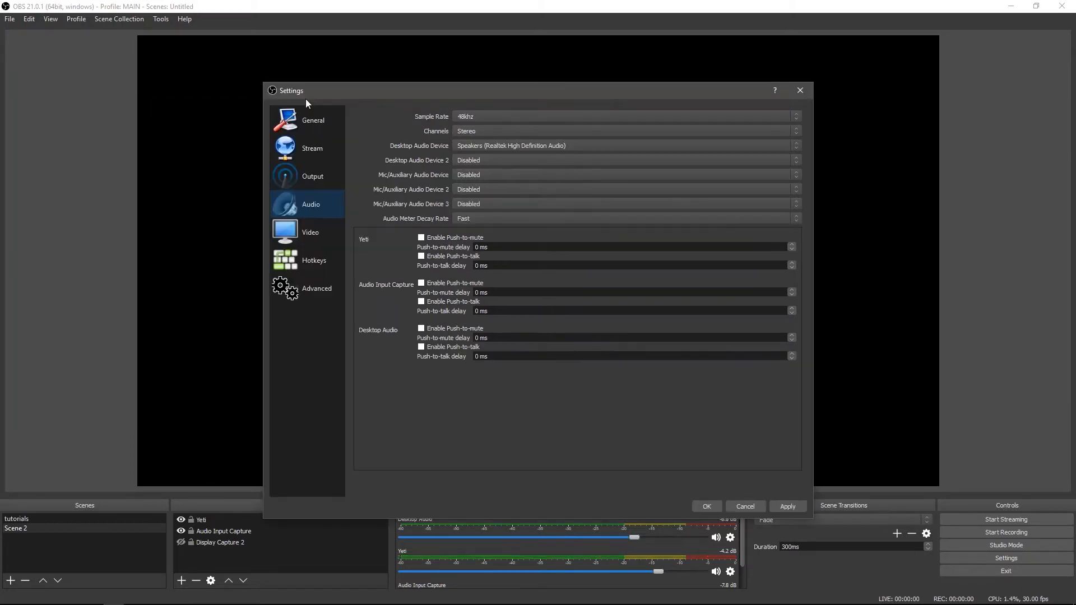
Review the canvas resolution and frame rate in the video settings and close the settings, accepting them
{"action": "left_click", "coordinate": [323, 240]}
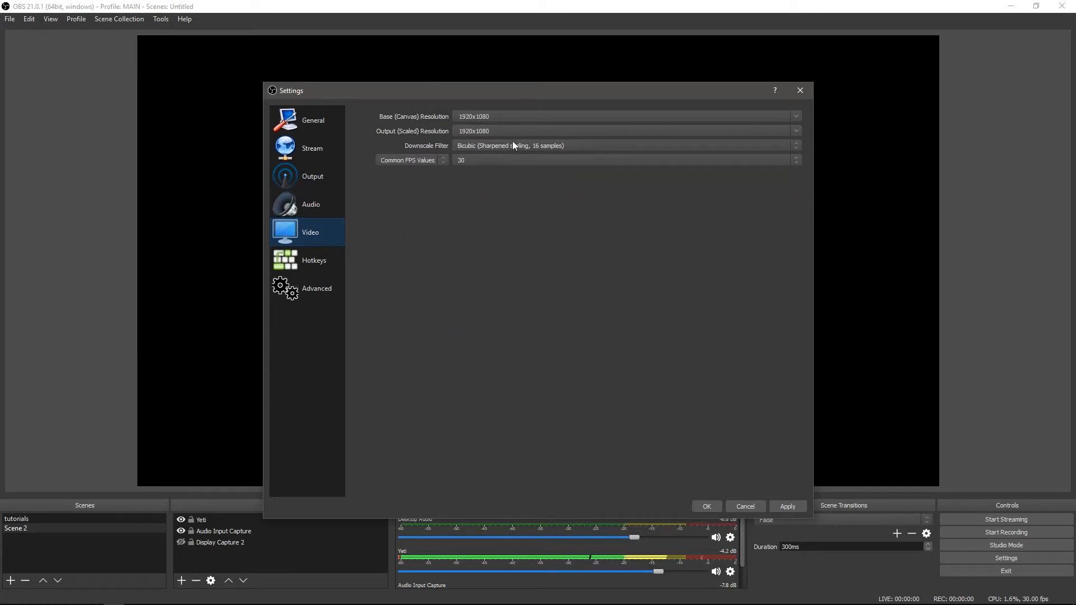
{"action": "left_click_drag", "start_coordinate": [493, 117], "coordinate": [457, 116]}
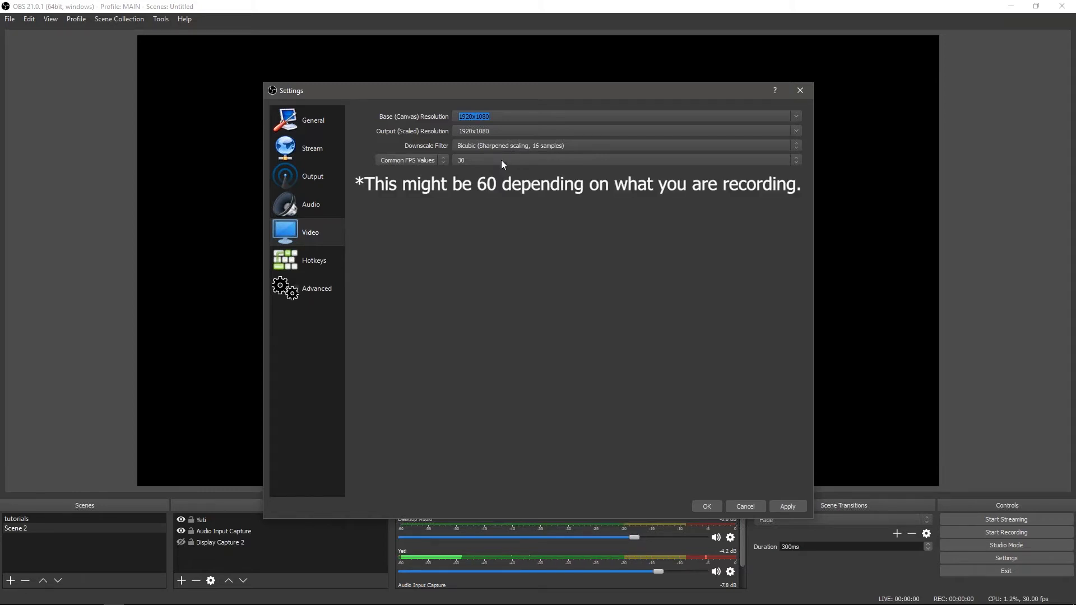
{"action": "left_click", "coordinate": [720, 505]}
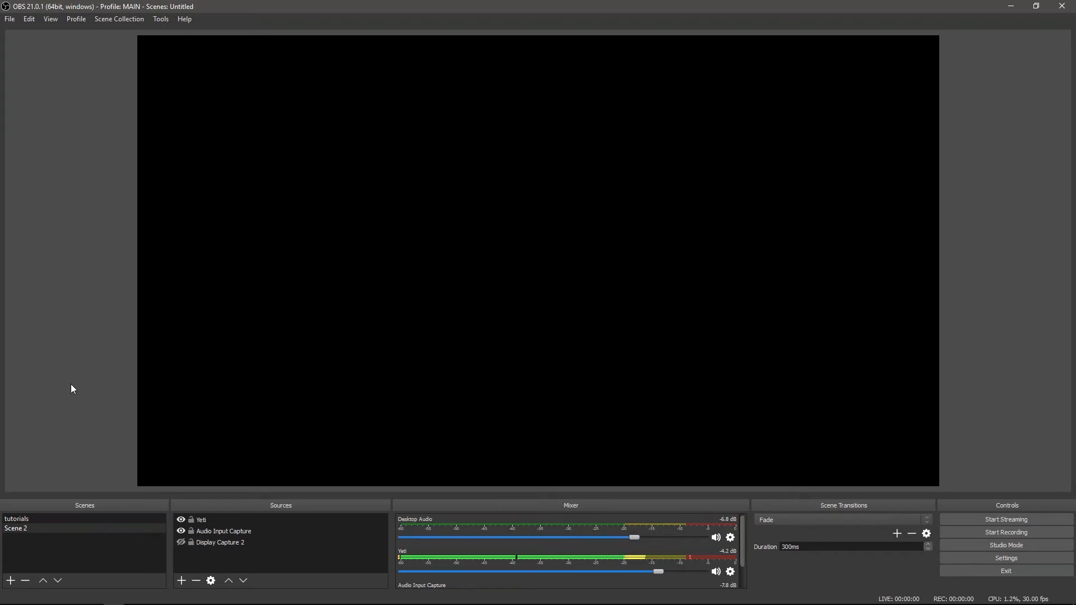
Lower the mixer volume of the Yeti source in Scene 2 to -5.5 dB
{"action": "left_click", "coordinate": [105, 516]}
{"action": "left_click", "coordinate": [106, 529]}
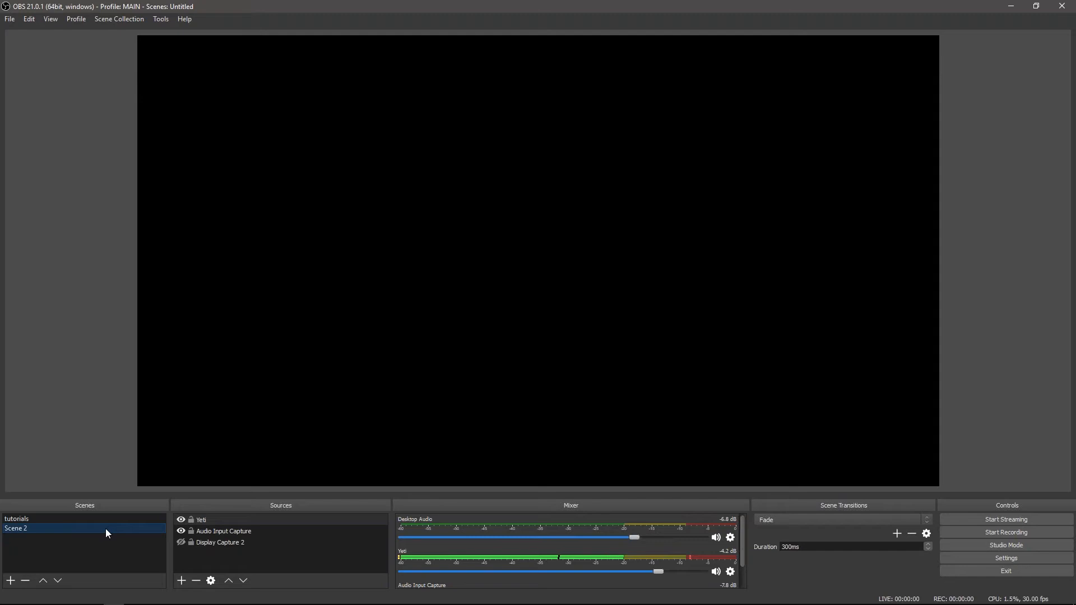
{"action": "left_click", "coordinate": [223, 531]}
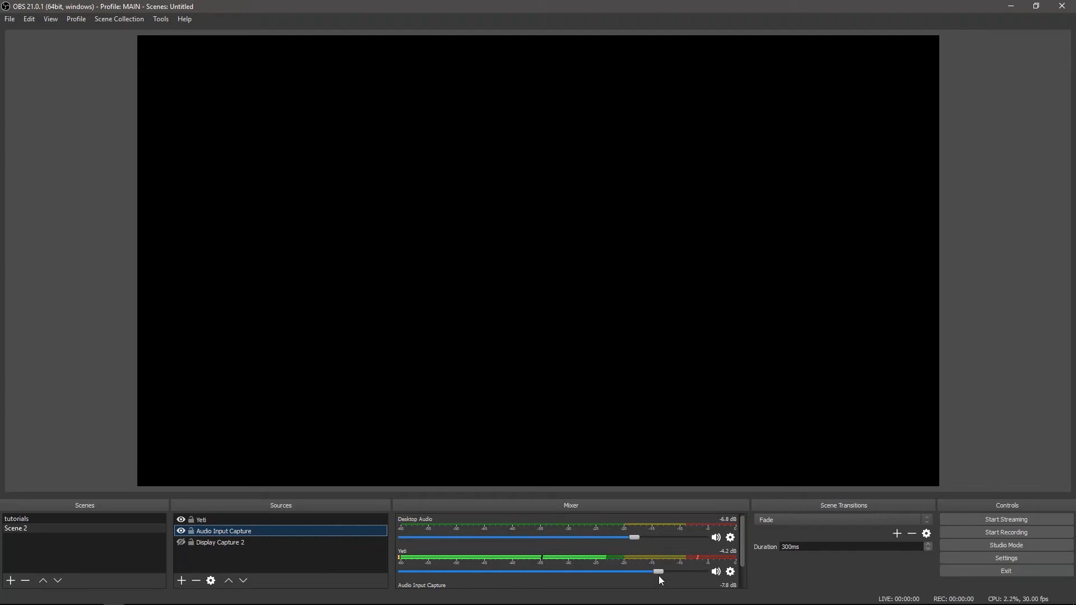
{"action": "left_click_drag", "start_coordinate": [658, 573], "coordinate": [594, 567]}
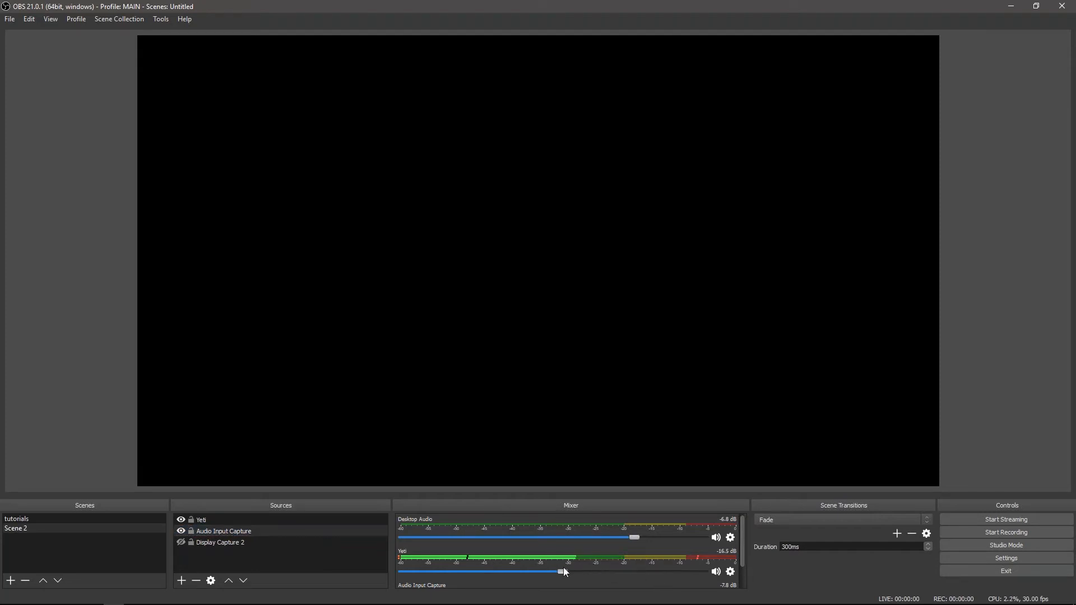
{"action": "mouse_move", "coordinate": [661, 582]}
{"action": "left_mouse_down"}
{"action": "mouse_move", "coordinate": [588, 578]}
{"action": "mouse_move", "coordinate": [647, 574]}
{"action": "left_mouse_up"}
Create a new scene named Scene 3
{"action": "left_click", "coordinate": [12, 582]}
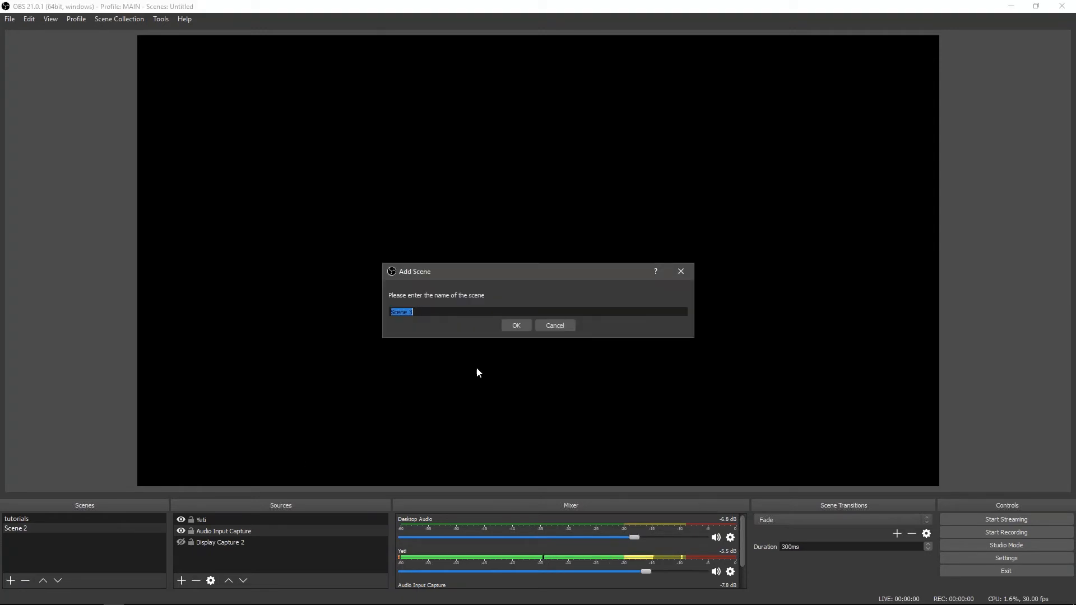
{"action": "left_click", "coordinate": [517, 325]}
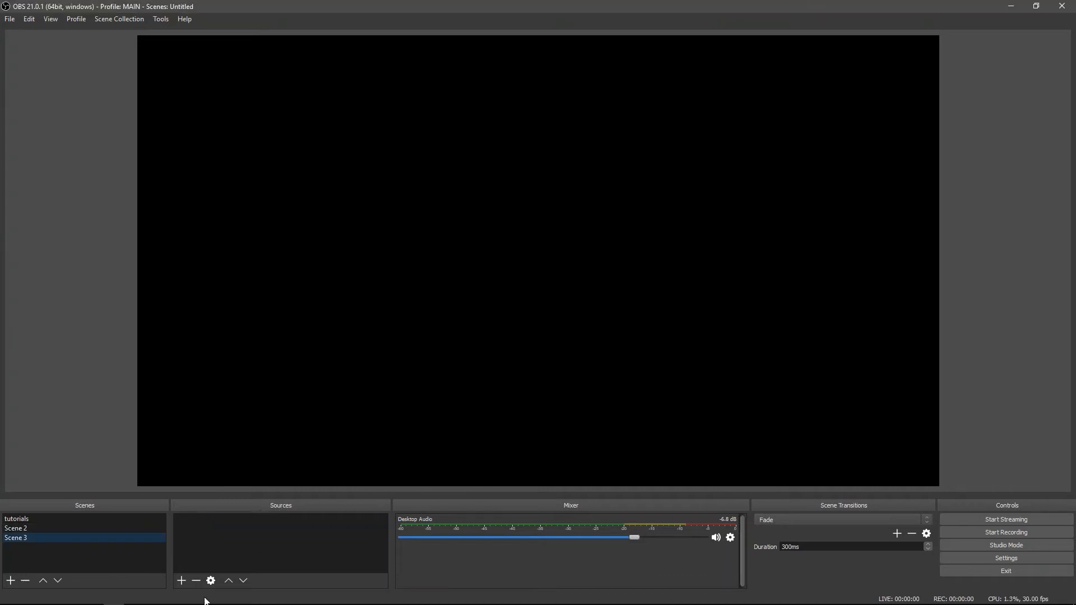
Add a new source named Display Capture 3 to Scene 3, capturing Display 0 at 1920x1080, and hide it
{"action": "left_click", "coordinate": [181, 582]}
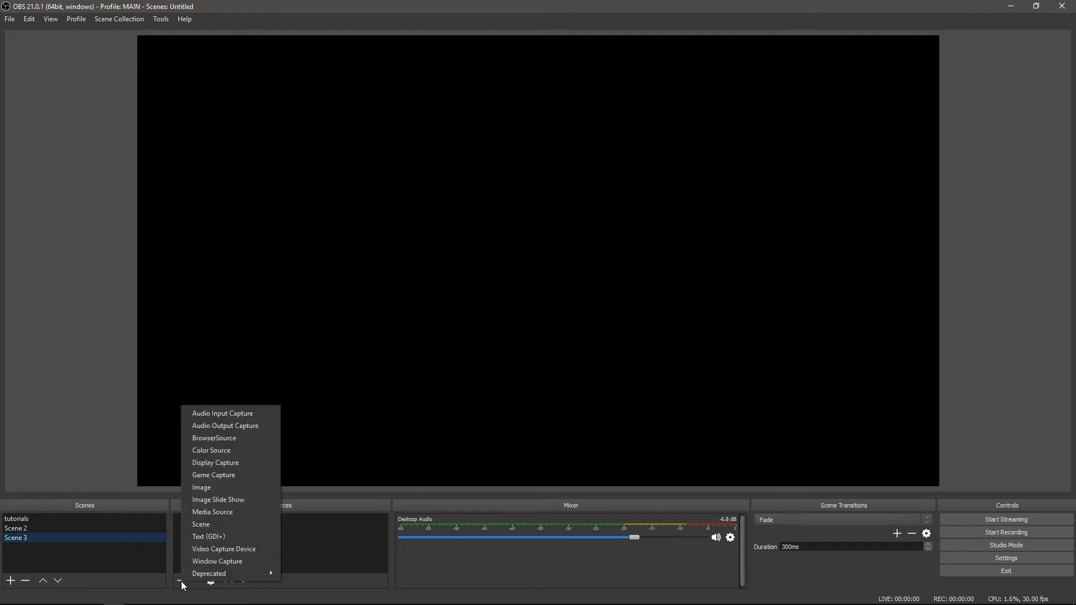
{"action": "left_click", "coordinate": [236, 464]}
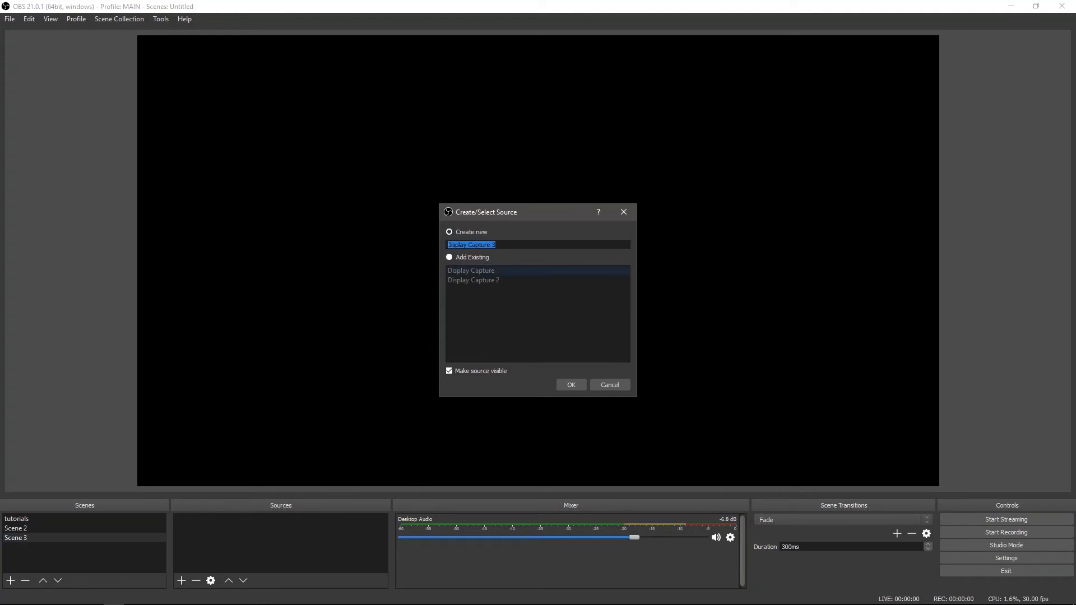
{"action": "left_click", "coordinate": [574, 388]}
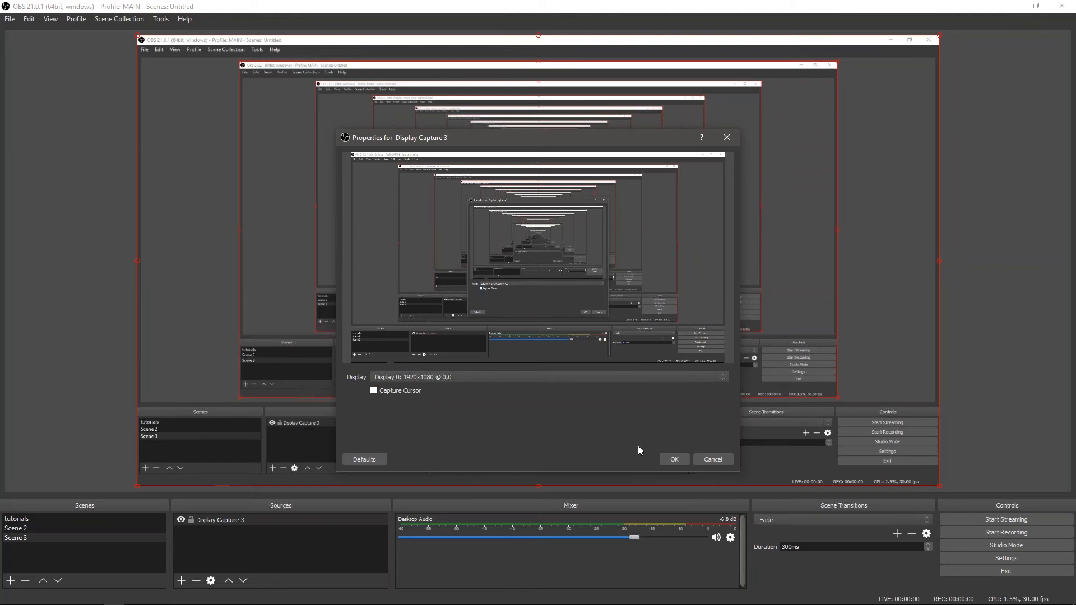
{"action": "left_click", "coordinate": [674, 460]}
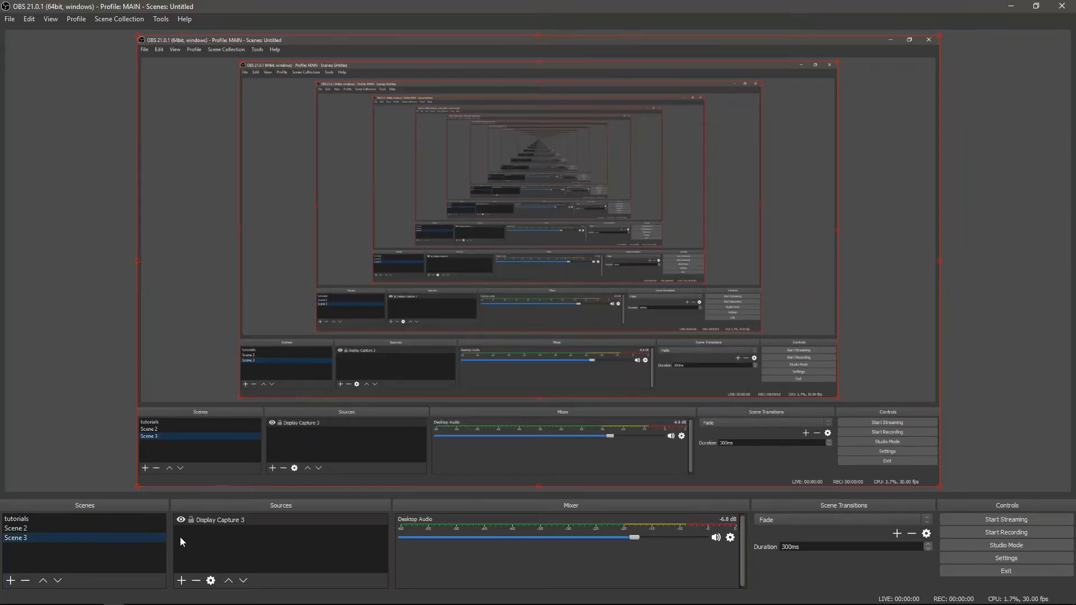
{"action": "left_click", "coordinate": [181, 521]}
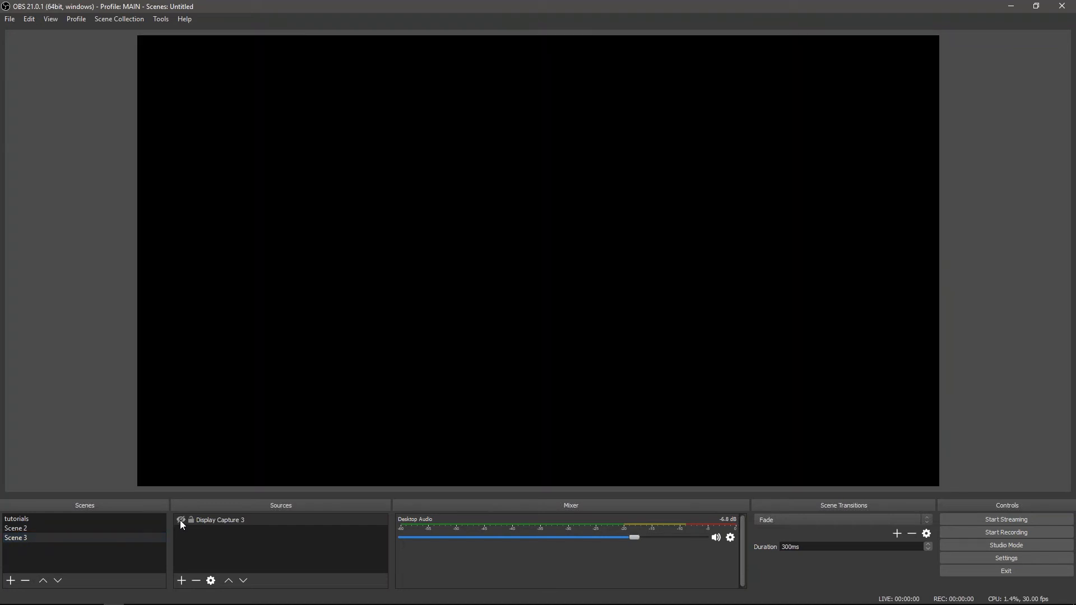
Add a new Audio Input Capture source to Scene 3, using the Microphone (Yeti Stereo Microphone) device
{"action": "left_click", "coordinate": [181, 581]}
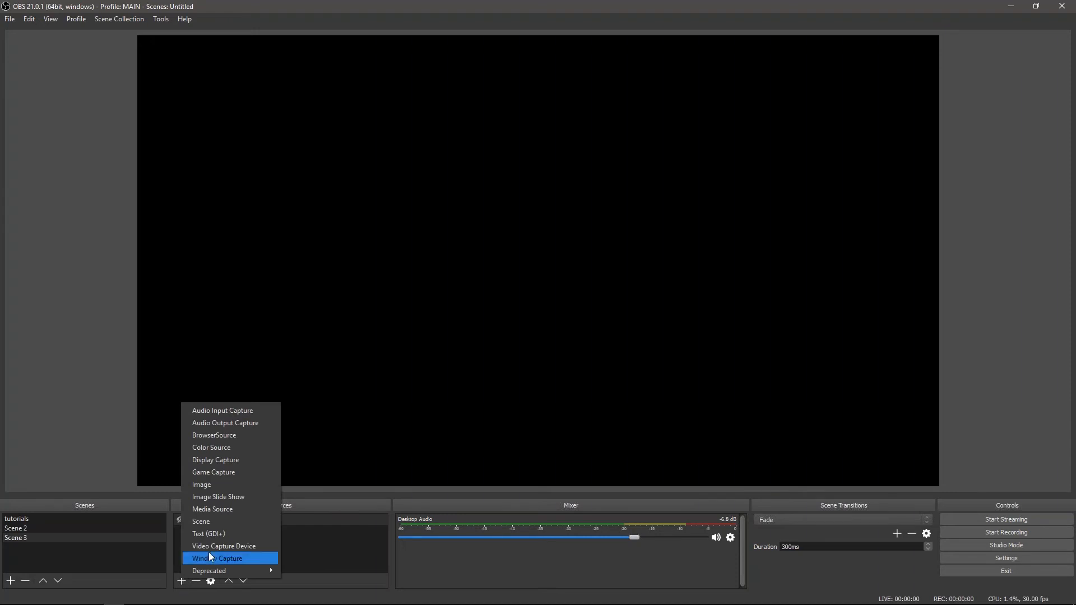
{"action": "left_click", "coordinate": [260, 411]}
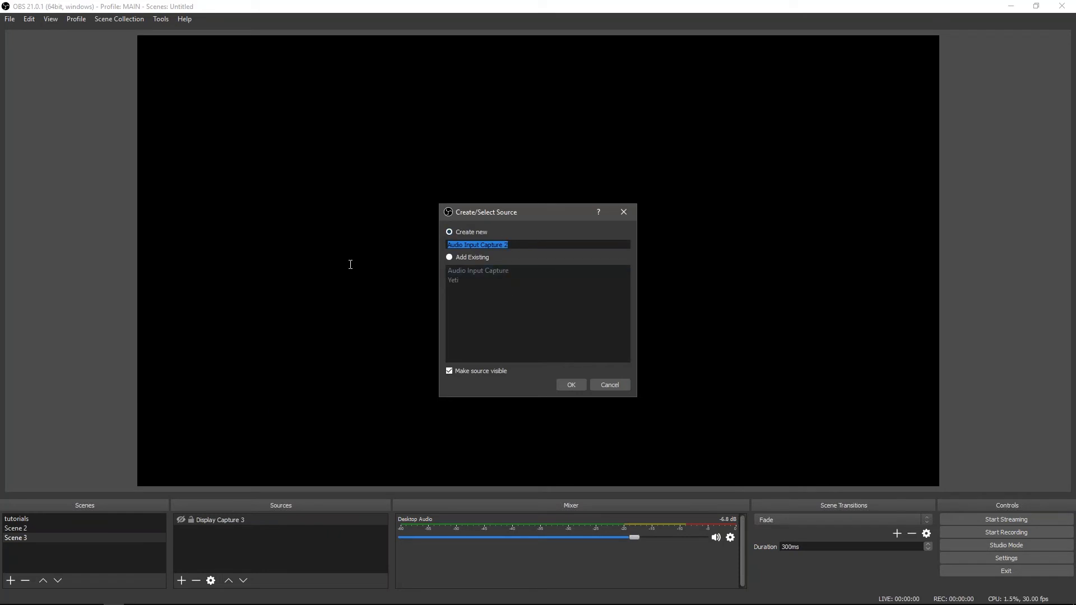
{"action": "left_click", "coordinate": [583, 384]}
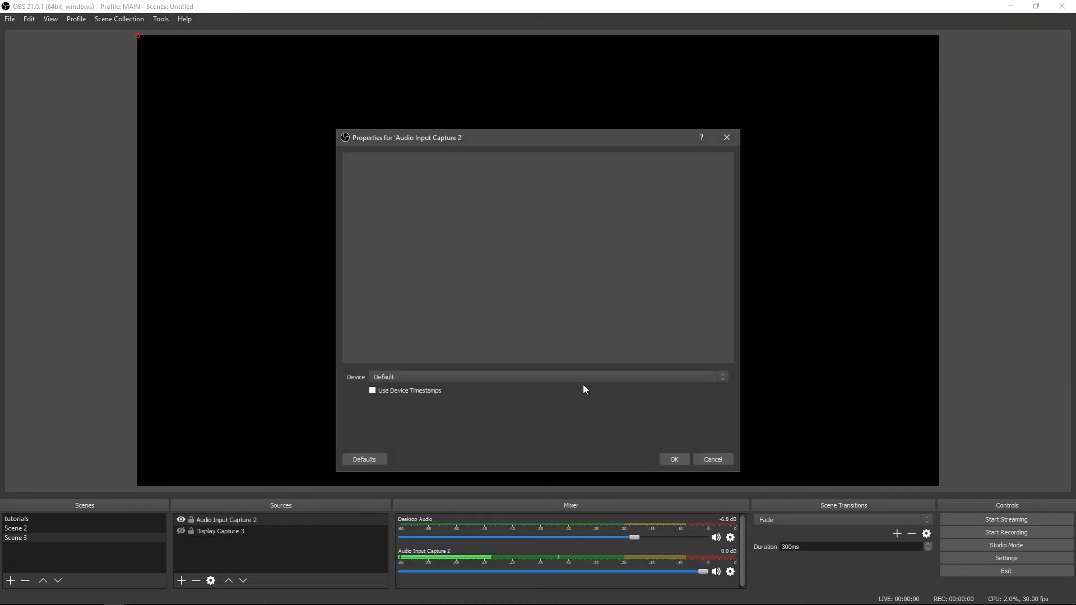
{"action": "left_click", "coordinate": [581, 377]}
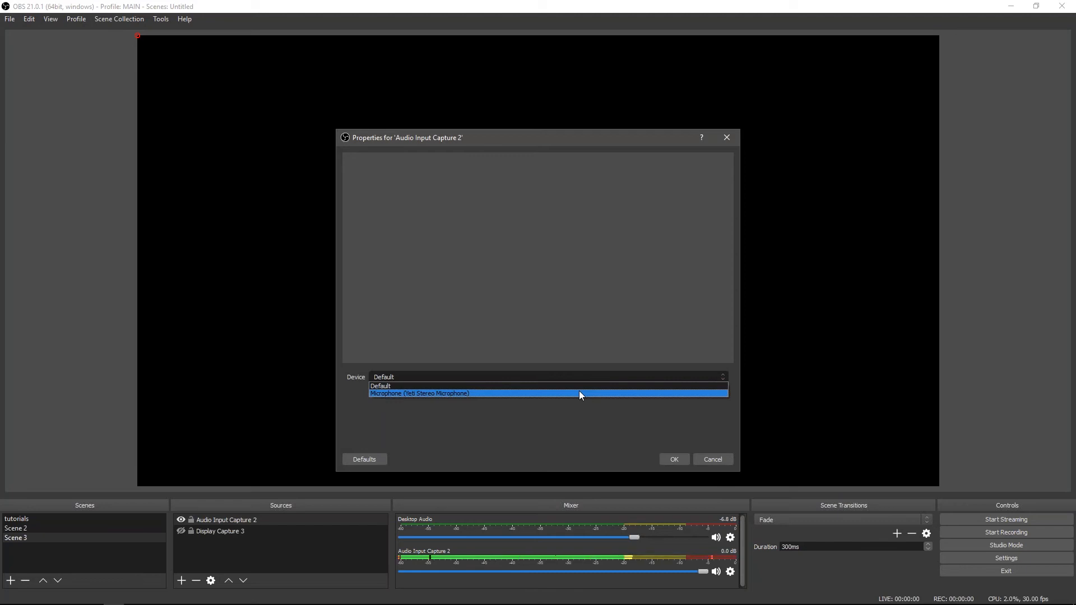
{"action": "left_click", "coordinate": [579, 393]}
{"action": "left_click", "coordinate": [668, 460]}
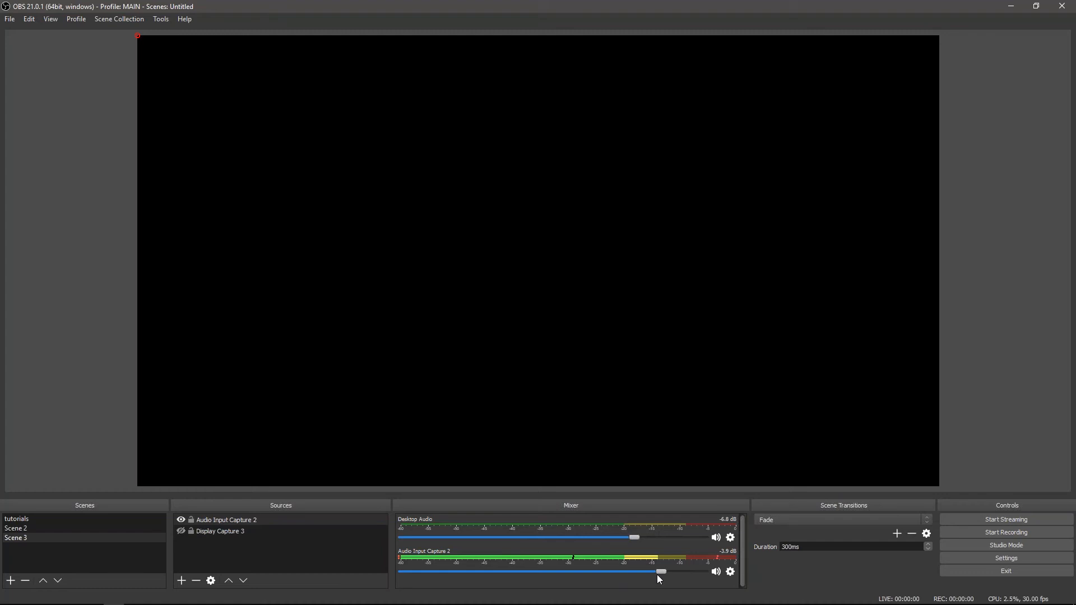
Lower the mixer volume of Audio Input Capture 2 to -6.8 dB
{"action": "left_click_drag", "start_coordinate": [550, 582], "coordinate": [500, 581]}
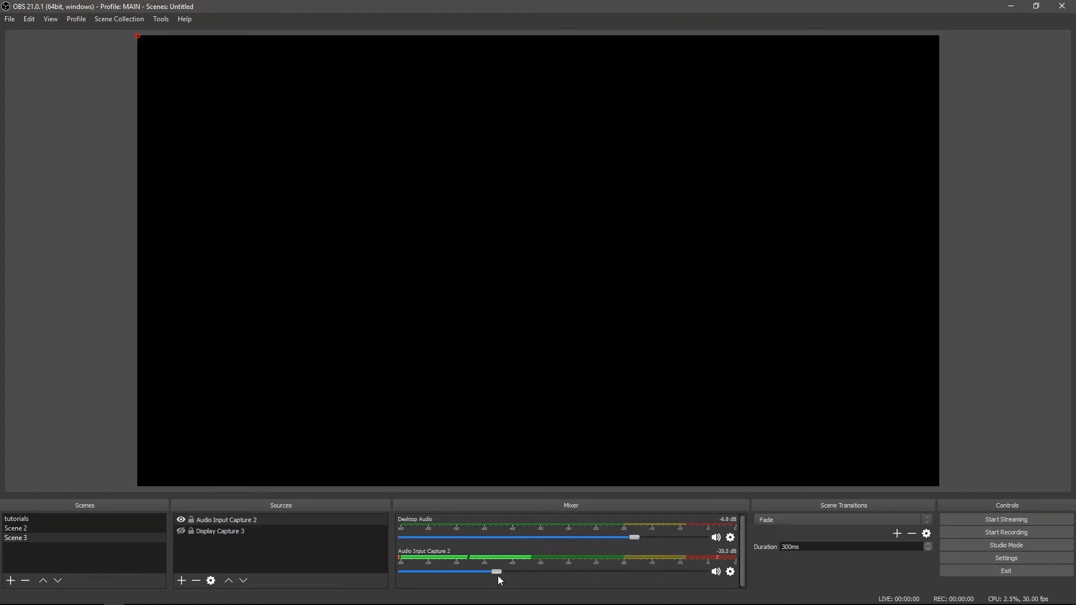
{"action": "left_click_drag", "start_coordinate": [600, 582], "coordinate": [633, 584]}
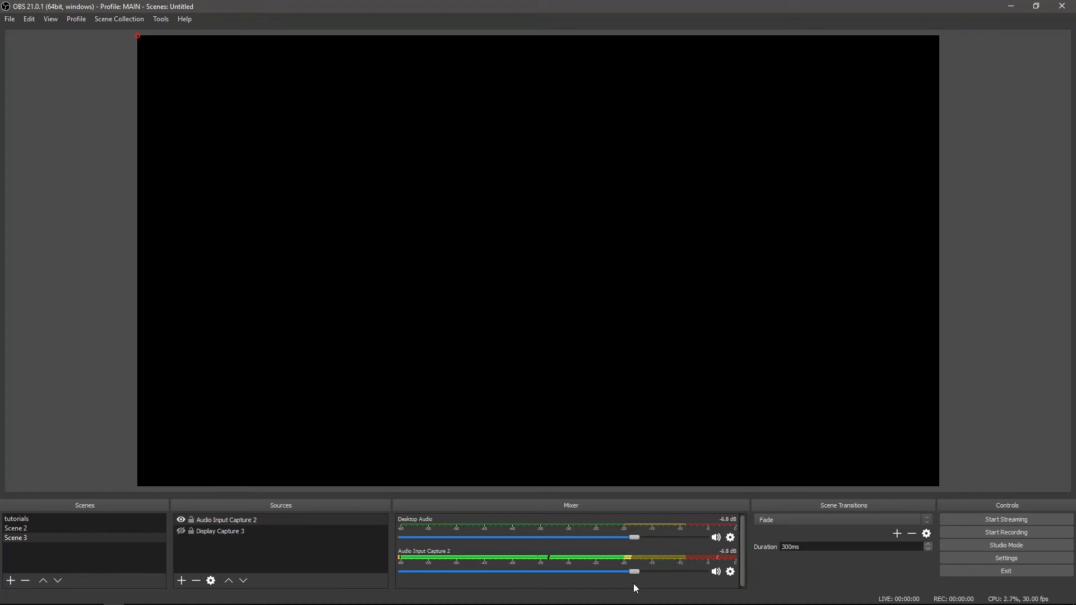
{"action": "left_click", "coordinate": [729, 572]}
{"action": "left_click", "coordinate": [711, 597]}
Review the audio filter types available for Audio Input Capture 2 and close its filters without adding any
{"action": "right_click", "coordinate": [249, 521]}
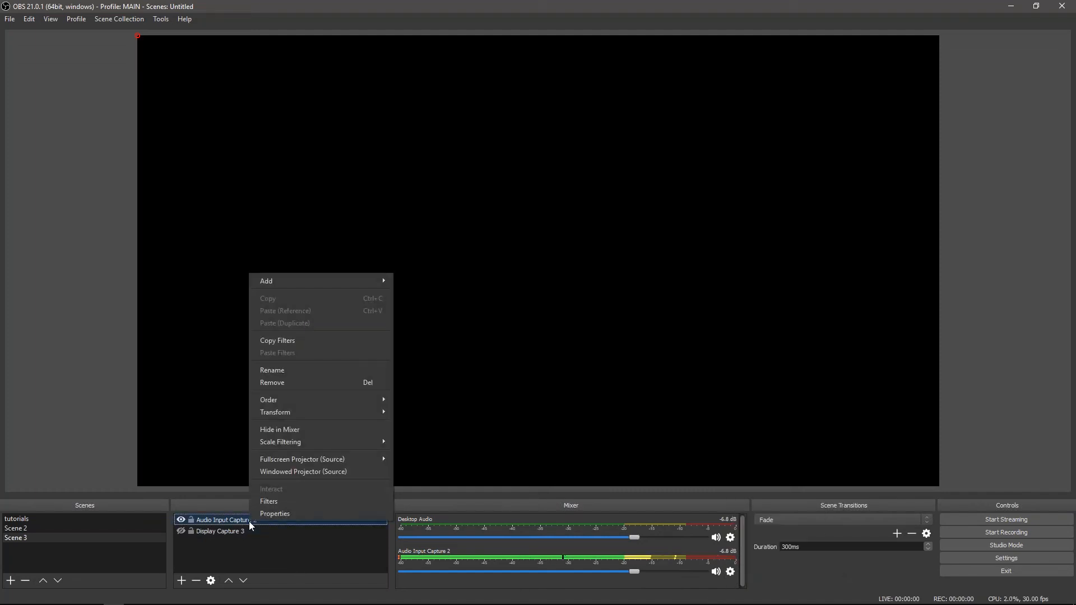
{"action": "left_click", "coordinate": [285, 502]}
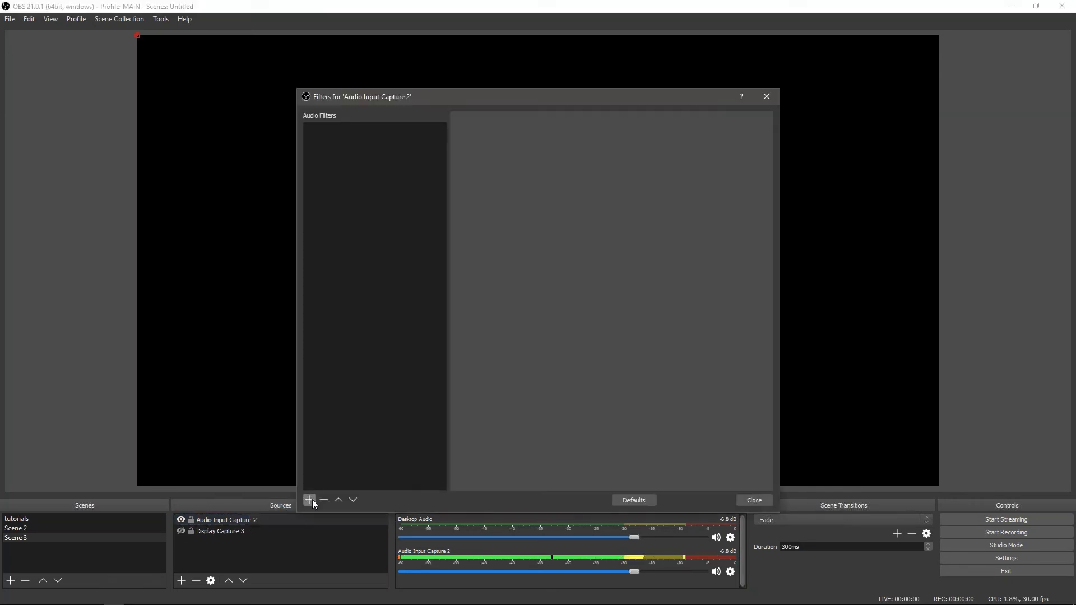
{"action": "left_click", "coordinate": [308, 499]}
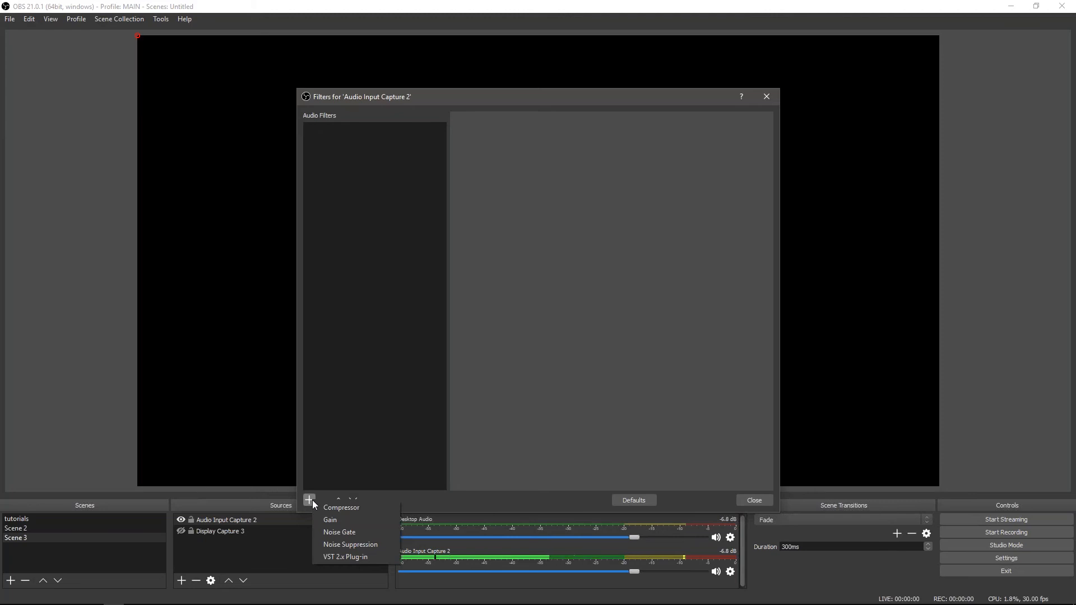
{"action": "left_click", "coordinate": [751, 500]}
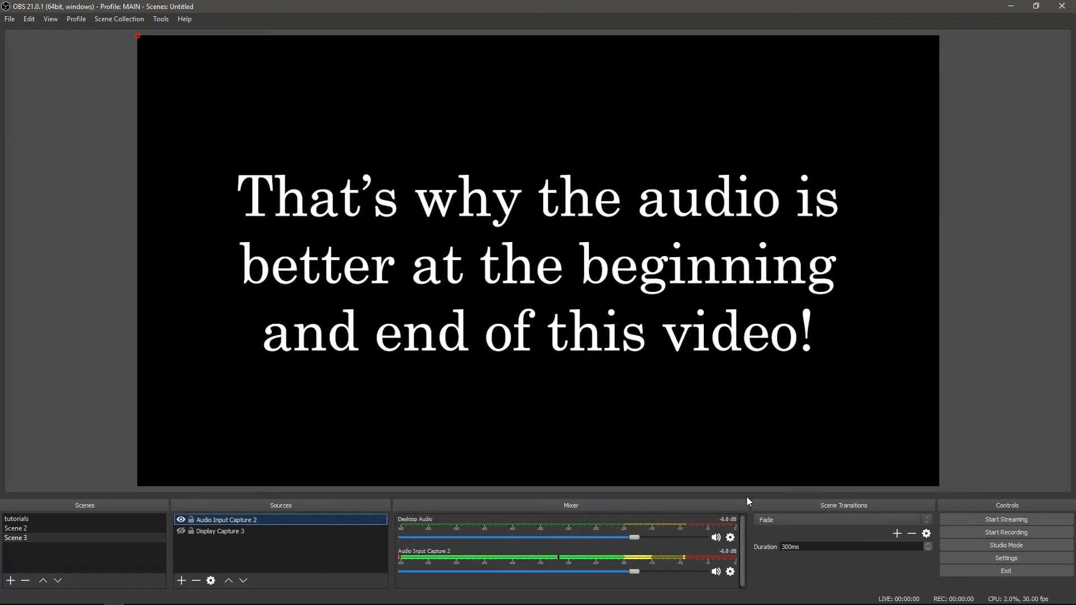
Add the existing Yeti audio input source to Scene 3
{"action": "left_click", "coordinate": [185, 579]}
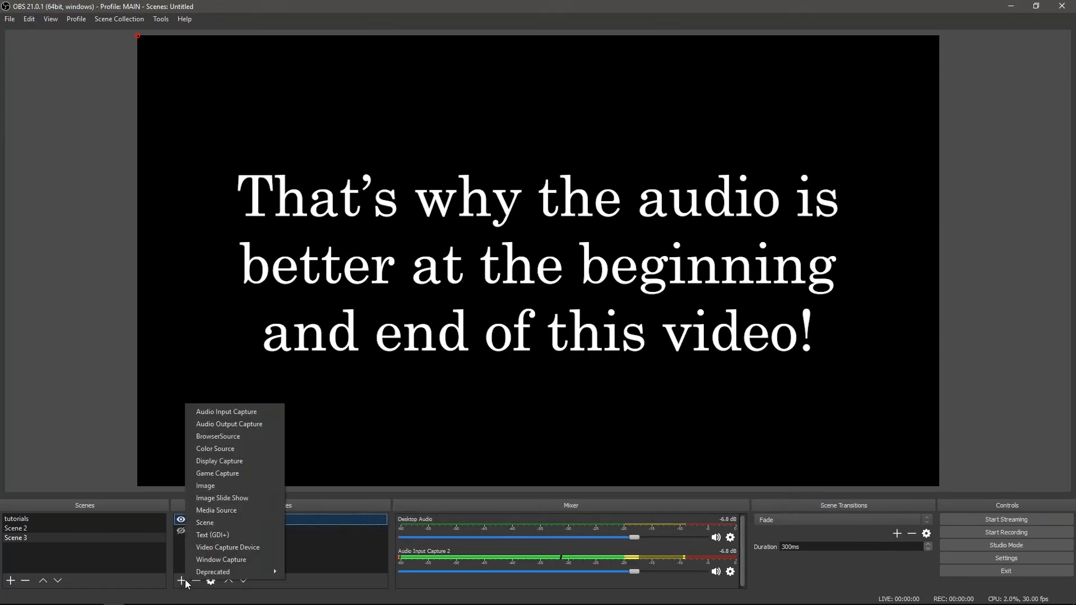
{"action": "left_click", "coordinate": [222, 415]}
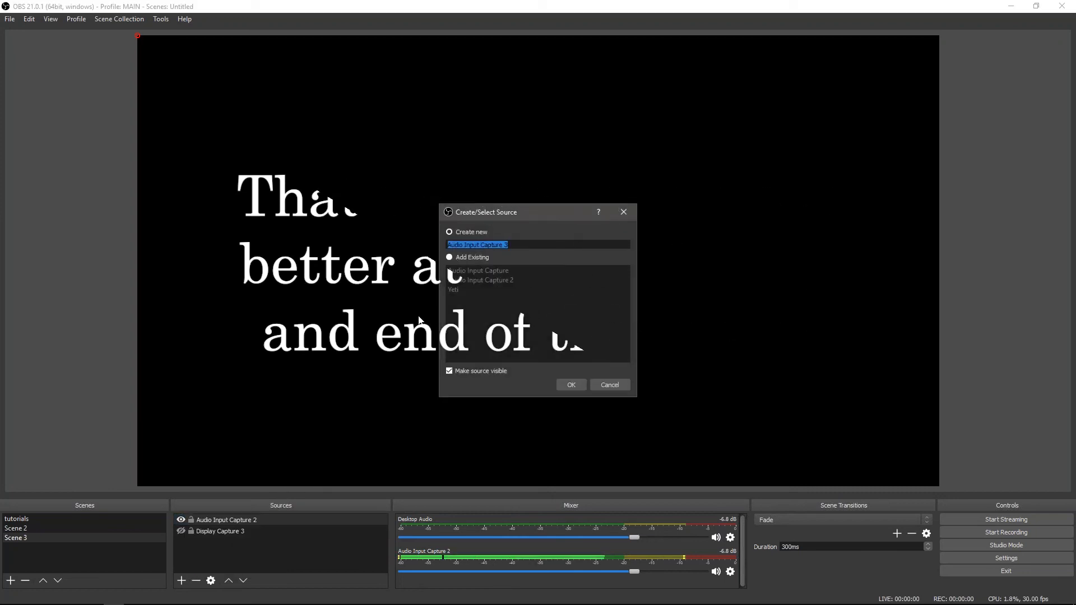
{"action": "left_click", "coordinate": [449, 257]}
{"action": "left_click", "coordinate": [452, 290]}
{"action": "left_click", "coordinate": [571, 385]}
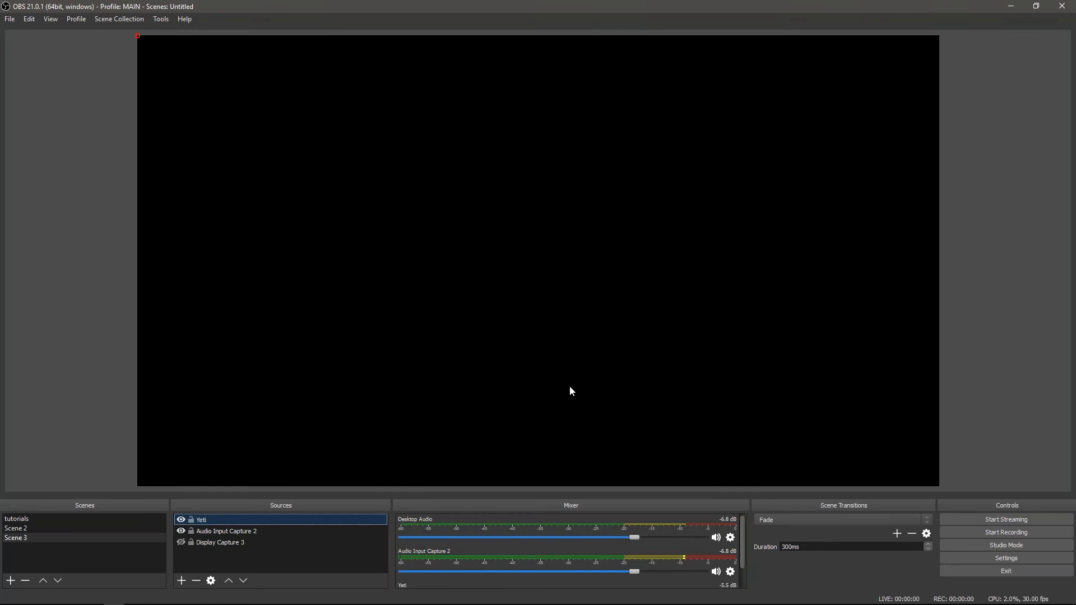
Examine the Noise Suppression and Noise Gate filter settings of the Yeti source and close its filters
{"action": "right_click", "coordinate": [376, 525]}
{"action": "left_click", "coordinate": [400, 502]}
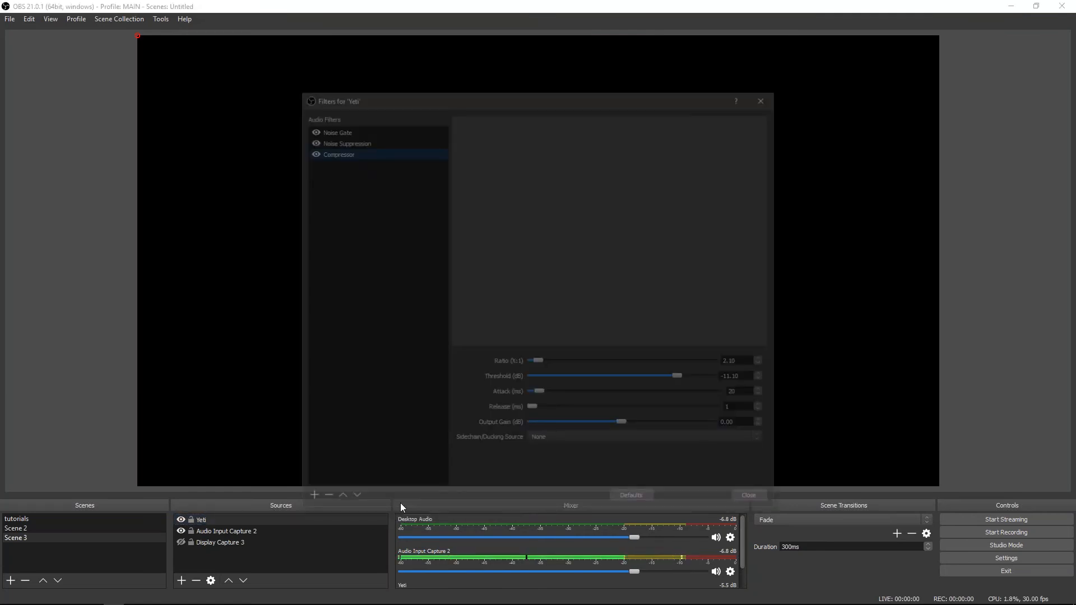
{"action": "left_click", "coordinate": [374, 138]}
{"action": "left_click", "coordinate": [366, 128]}
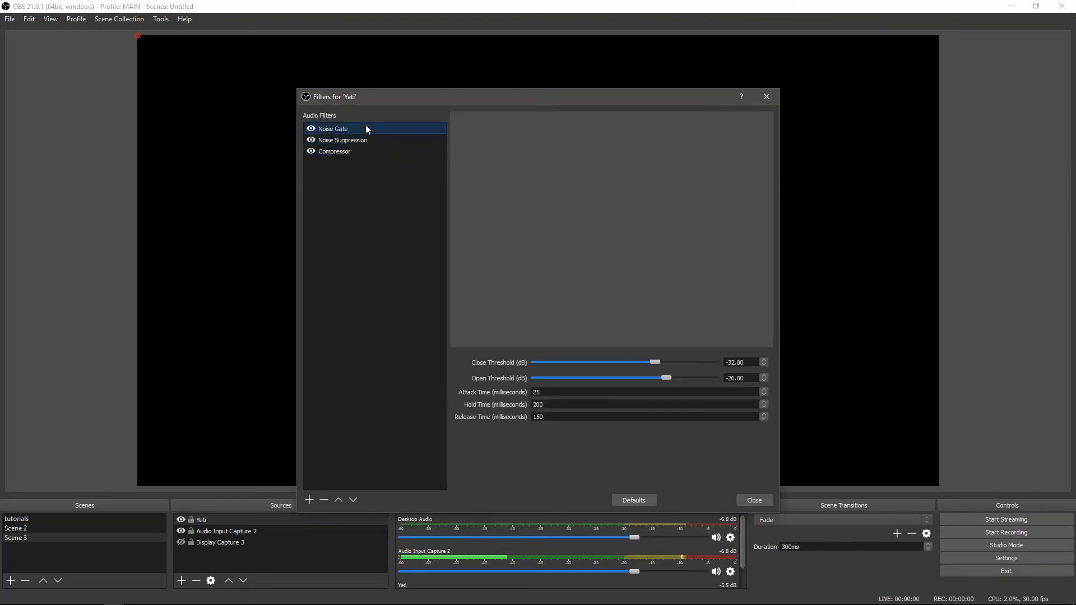
{"action": "left_click", "coordinate": [767, 97]}
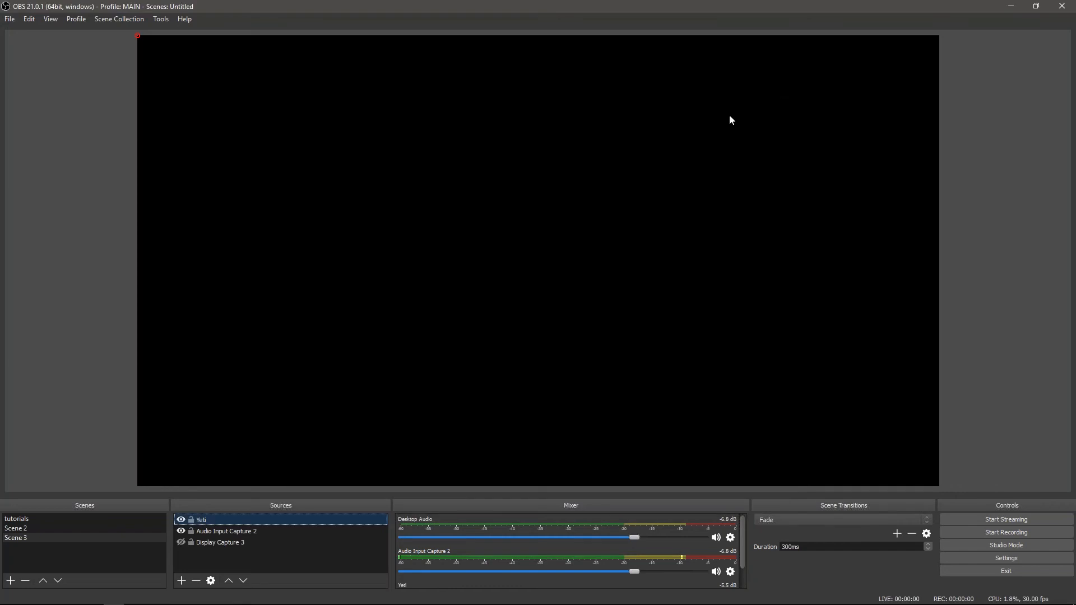
Remove the Yeti source from Scene 3, confirming the removal
{"action": "left_click", "coordinate": [195, 581]}
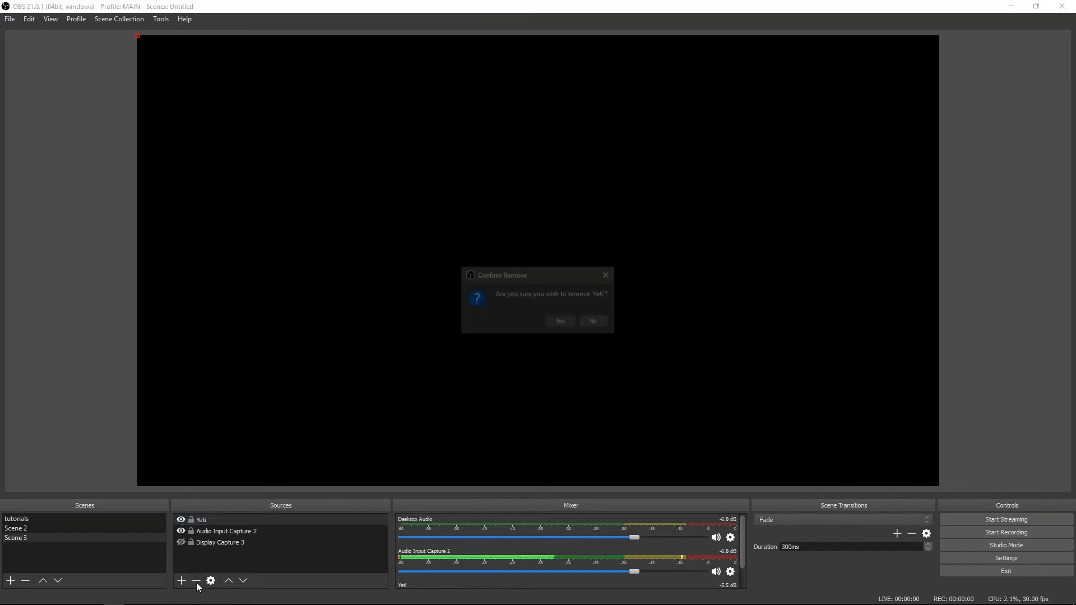
{"action": "left_click", "coordinate": [558, 324]}
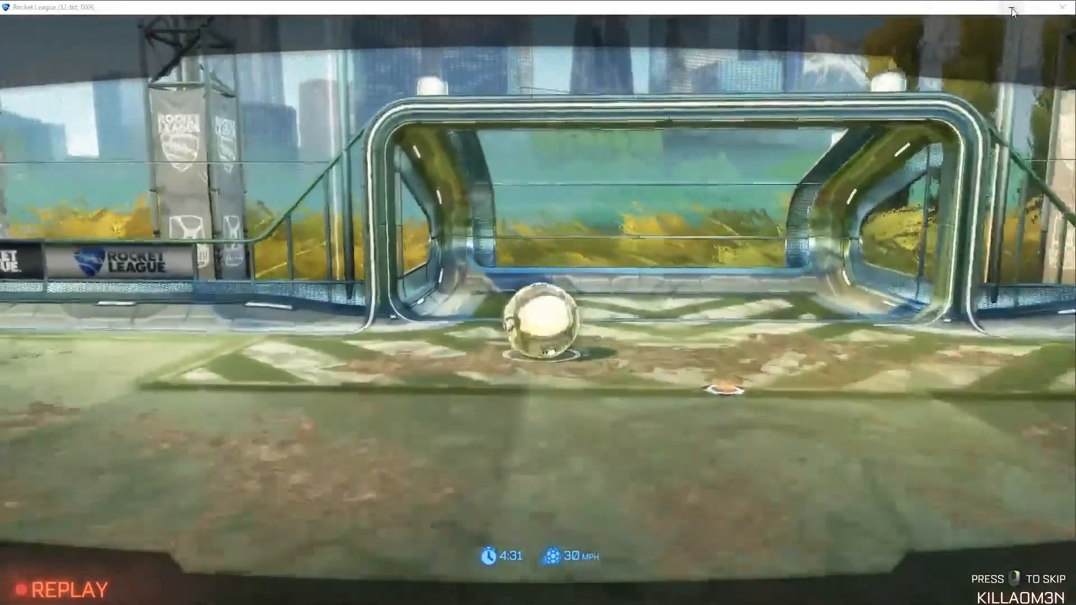
Minimize the Rocket League game window
{"action": "left_click", "coordinate": [1012, 9]}
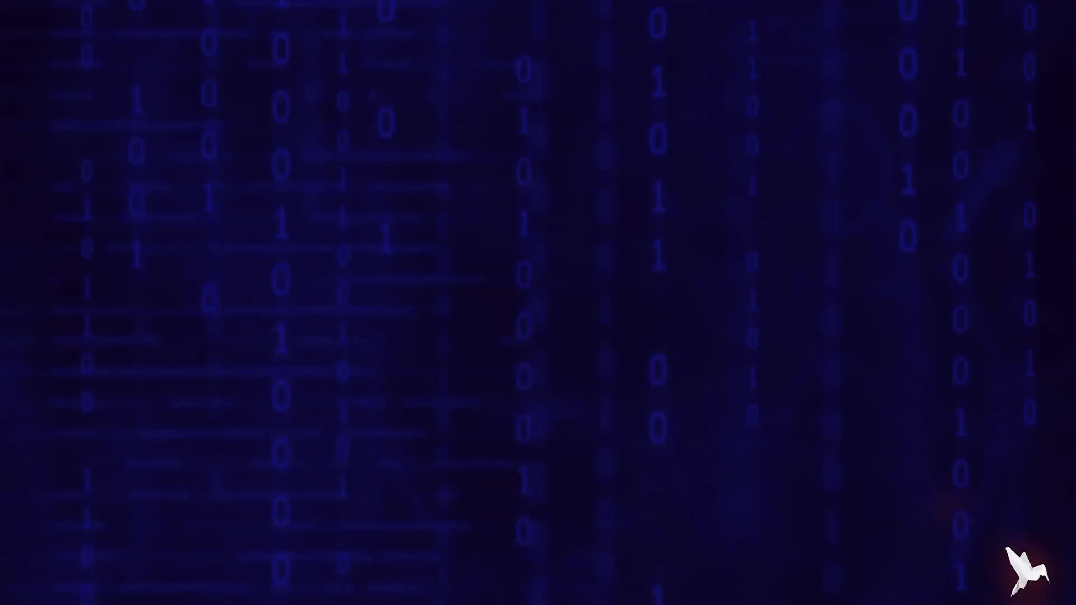